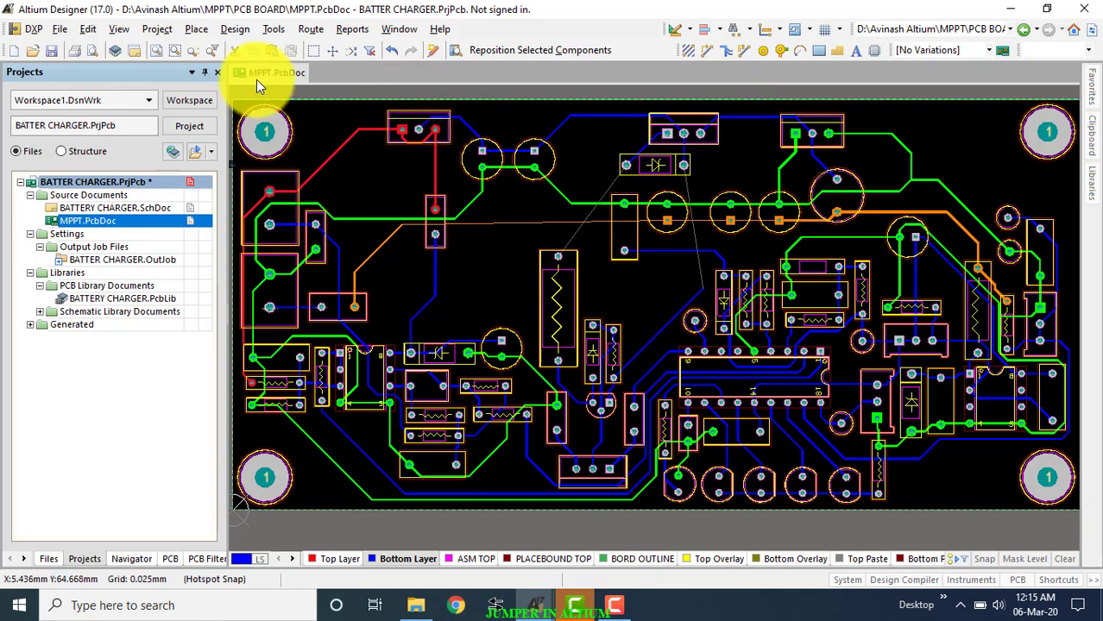
Open the BATTERY CHARGER.PcbLib footprint library and bring its document to the front.
double_click(136, 300)
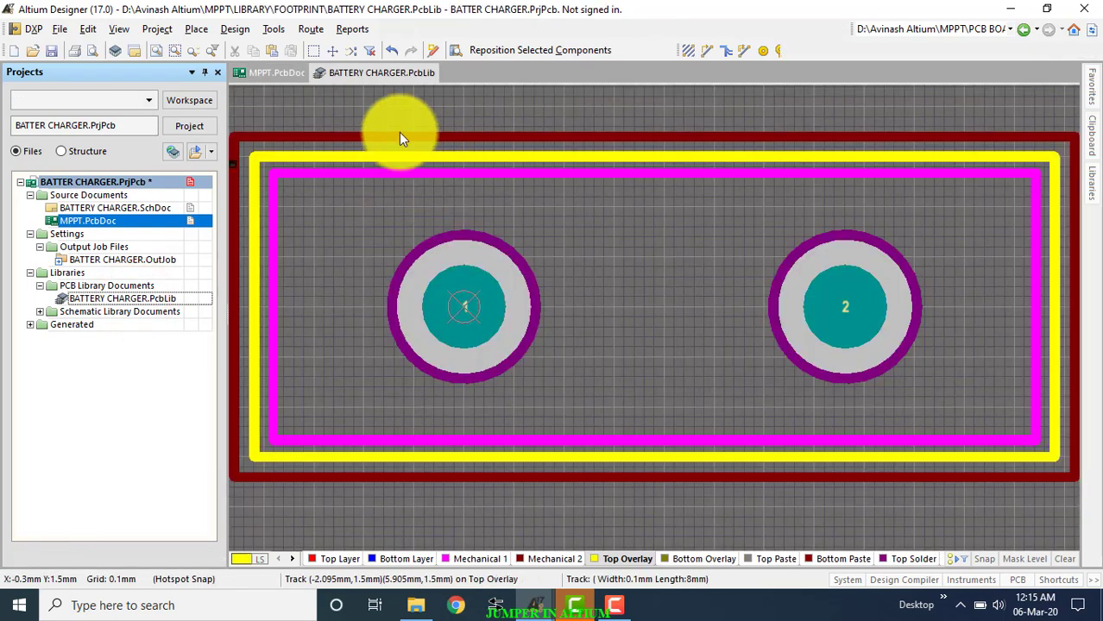
left_click(379, 75)
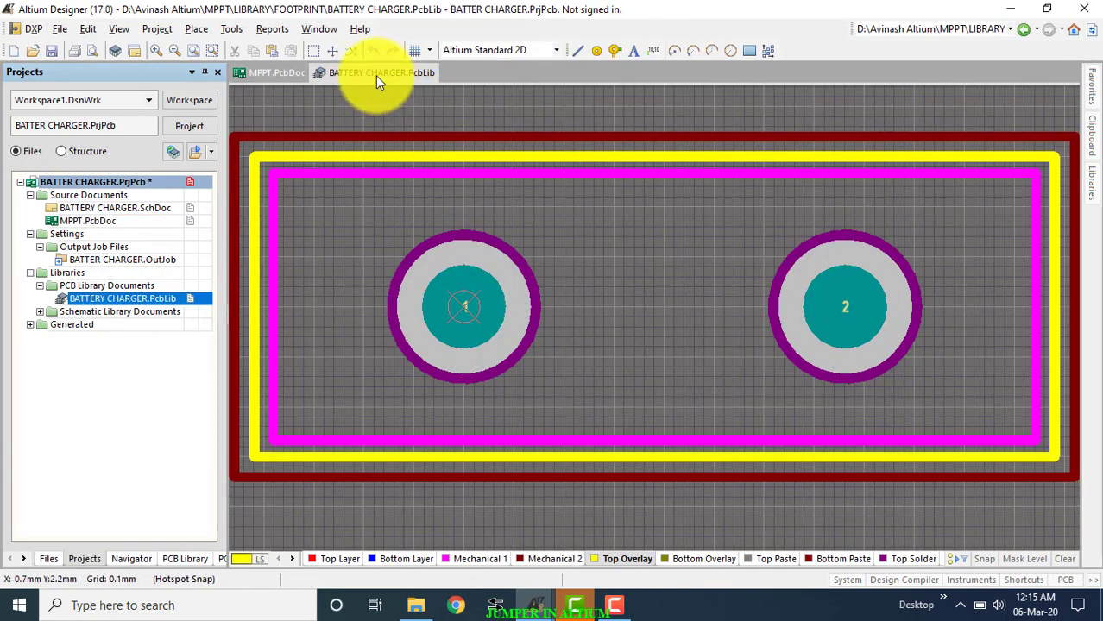
Add a new blank footprint to the library and rename it JUMPER.
left_click(230, 31)
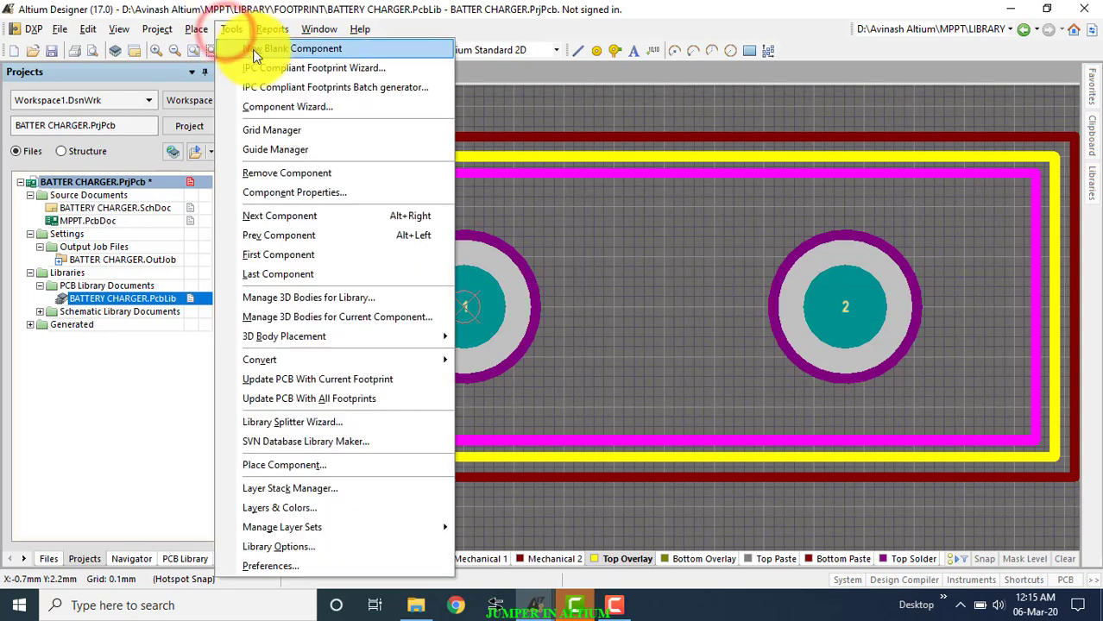
left_click(253, 50)
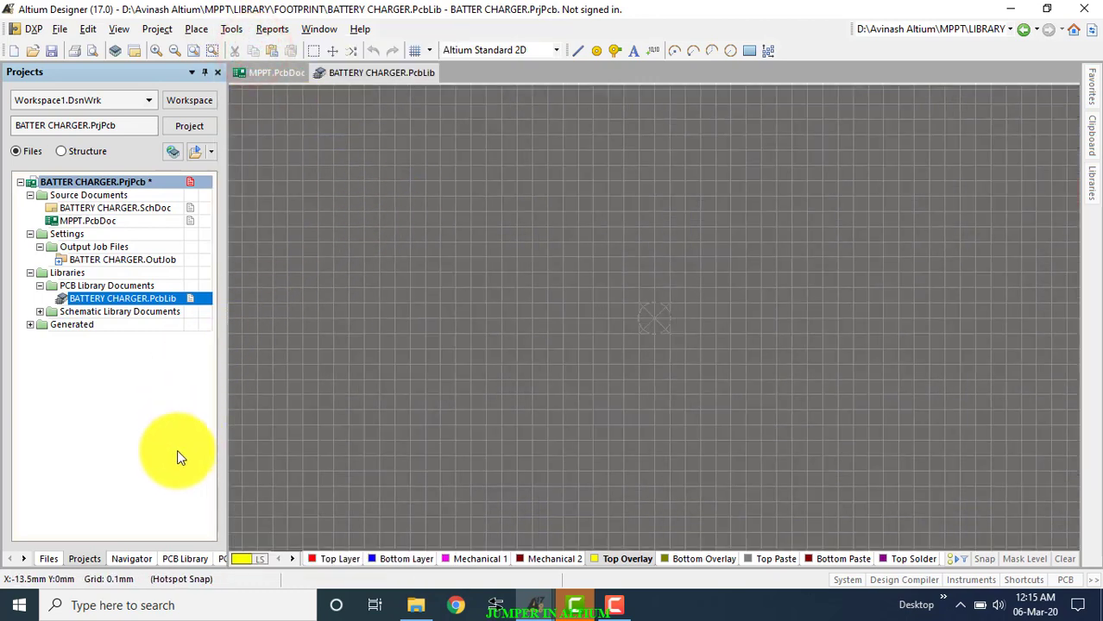
left_click(178, 559)
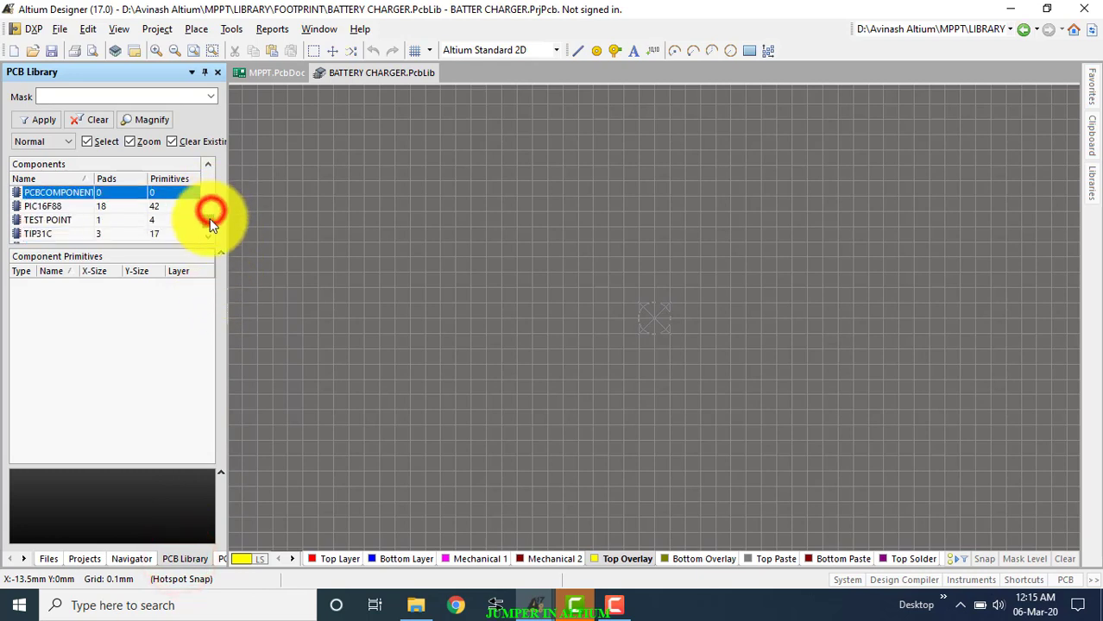
double_click(73, 193)
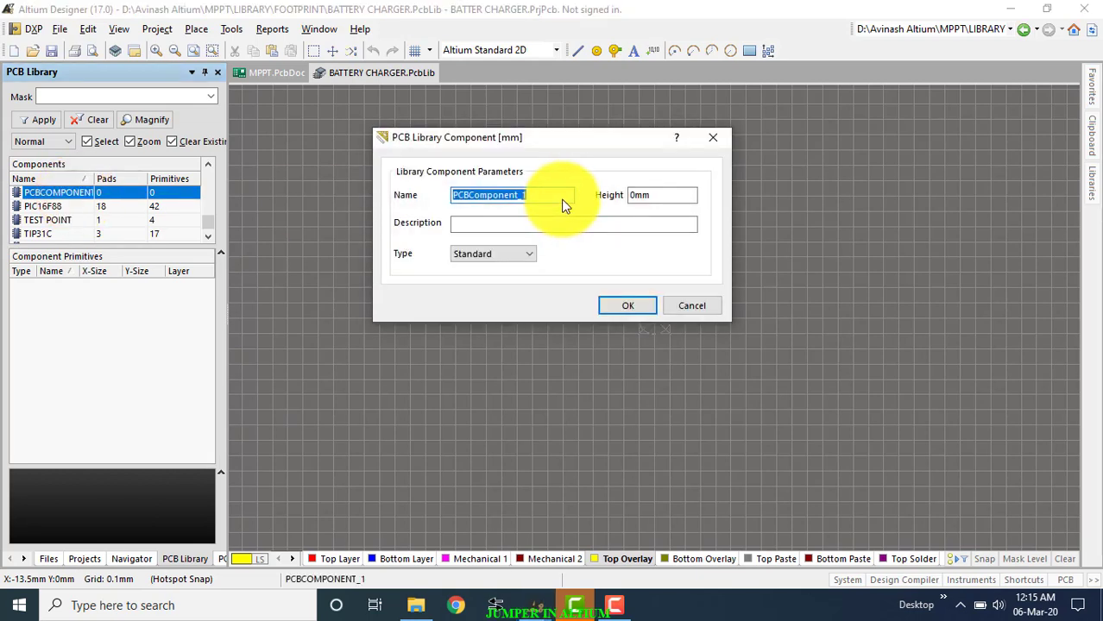
type("JUMPER")
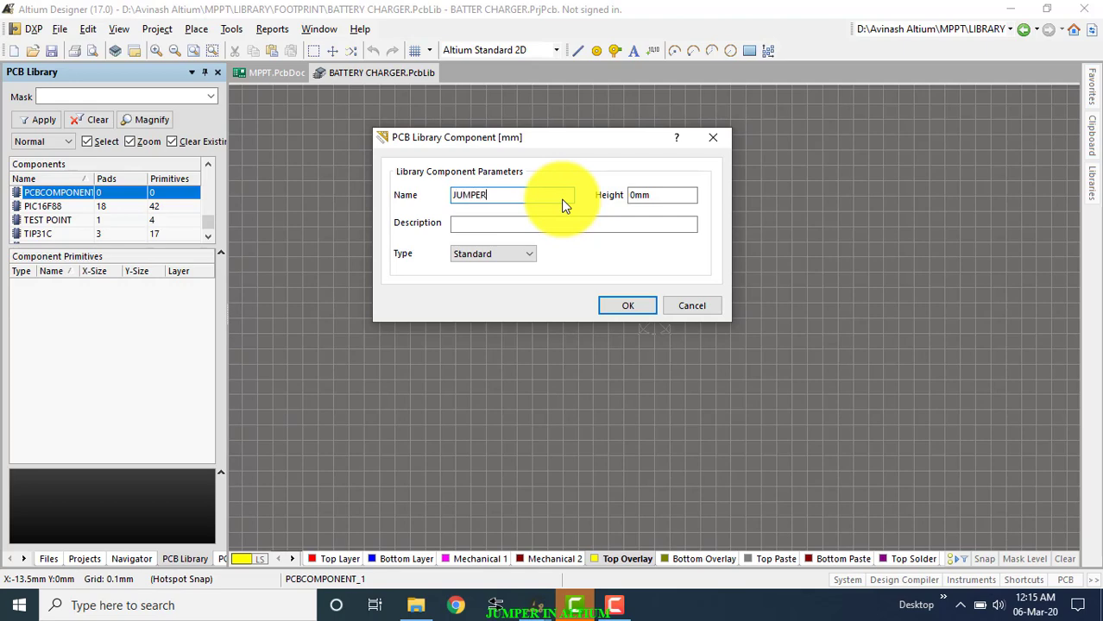
left_click(623, 306)
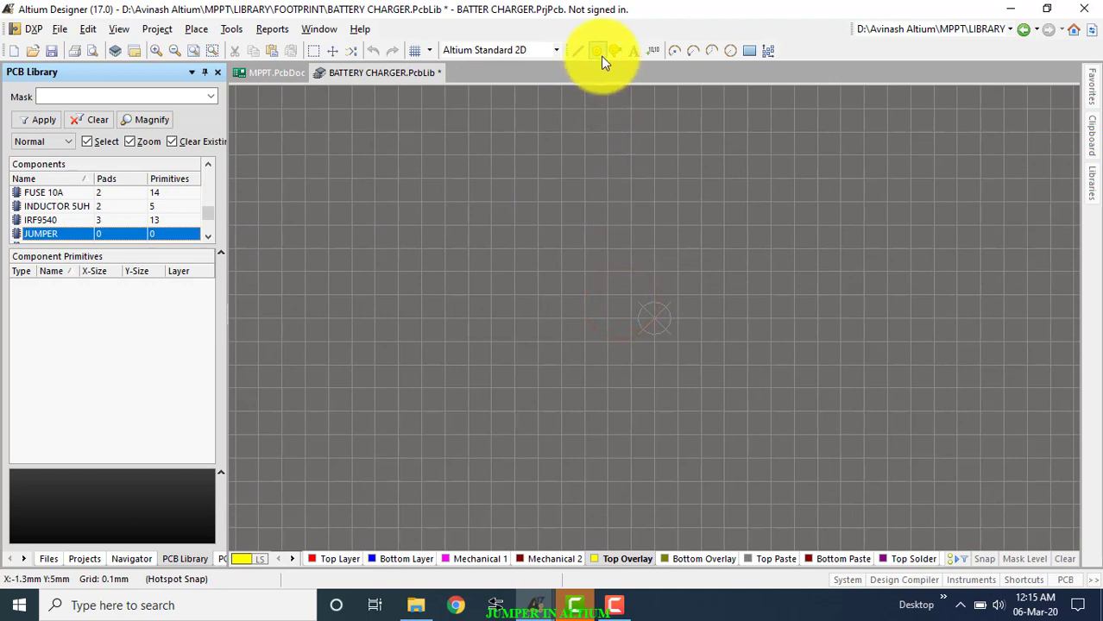
Place the first pad in JUMPER and give it designator 1.
left_click(602, 56)
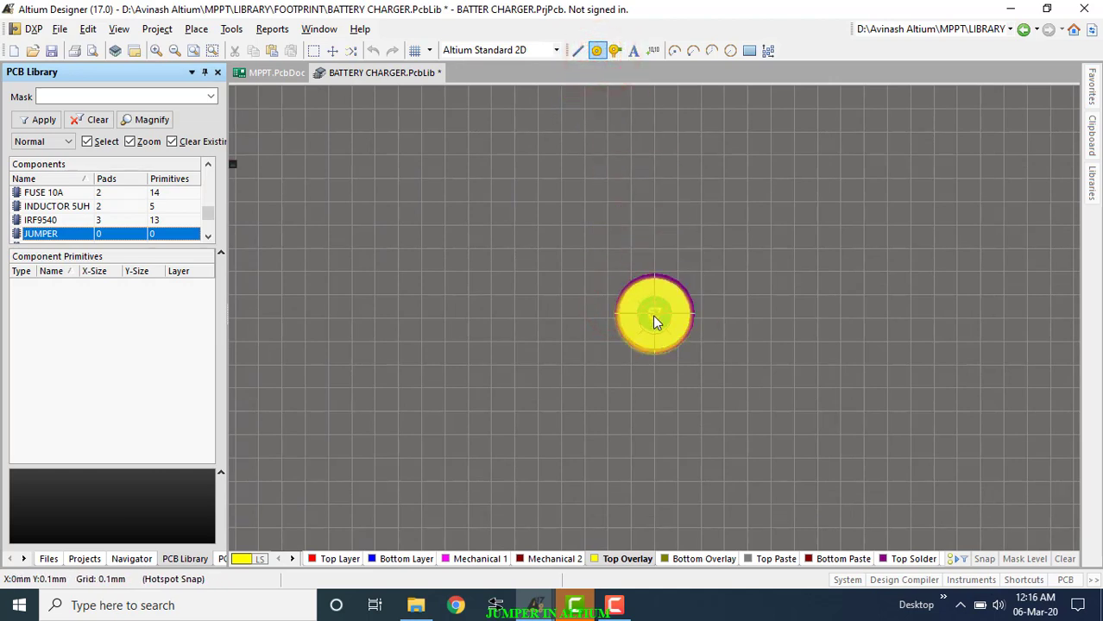
left_click(652, 317)
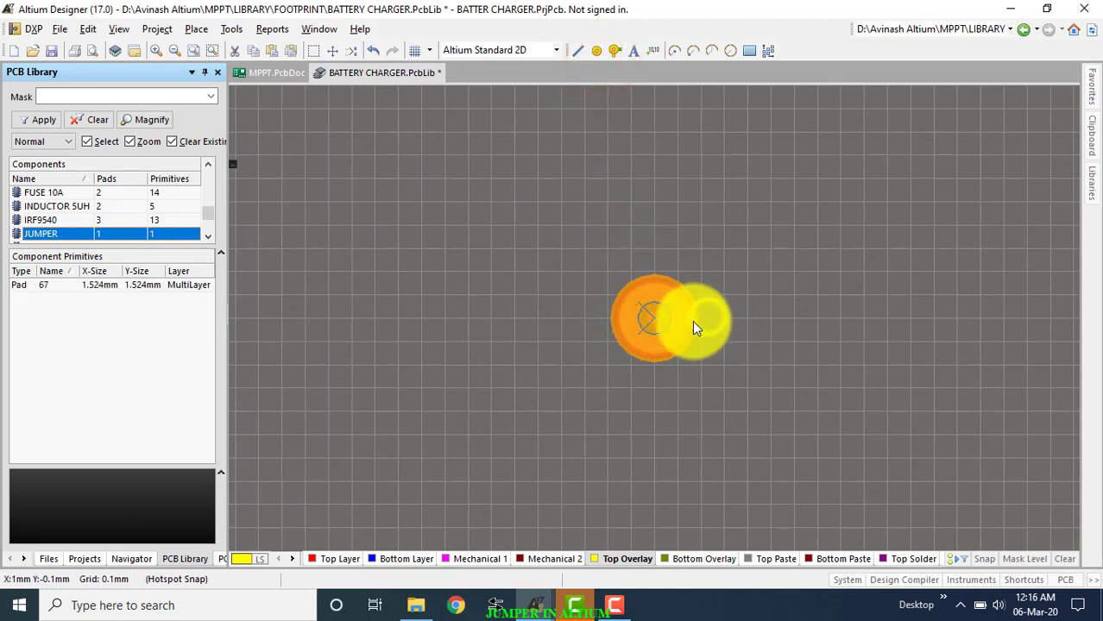
double_click(682, 320)
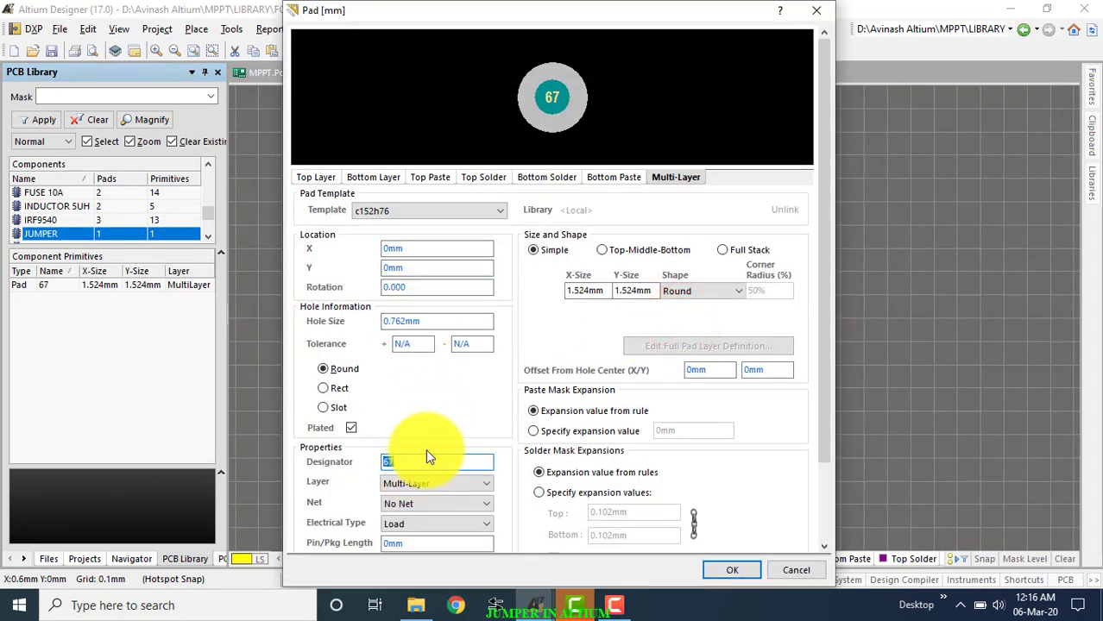
type("1")
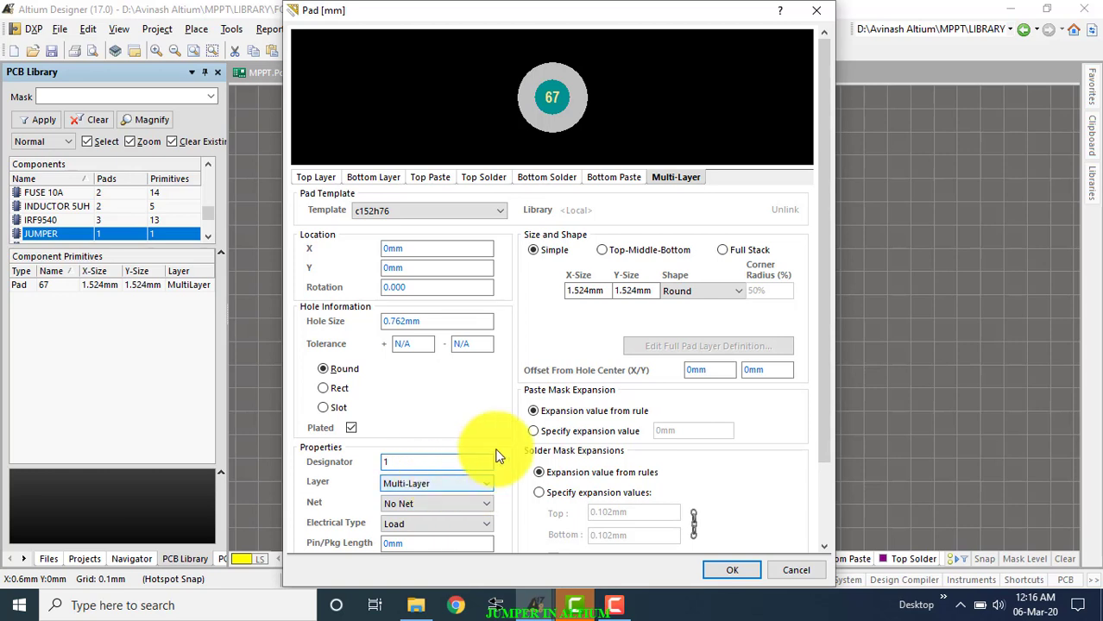
left_click_drag(824, 337, 824, 367)
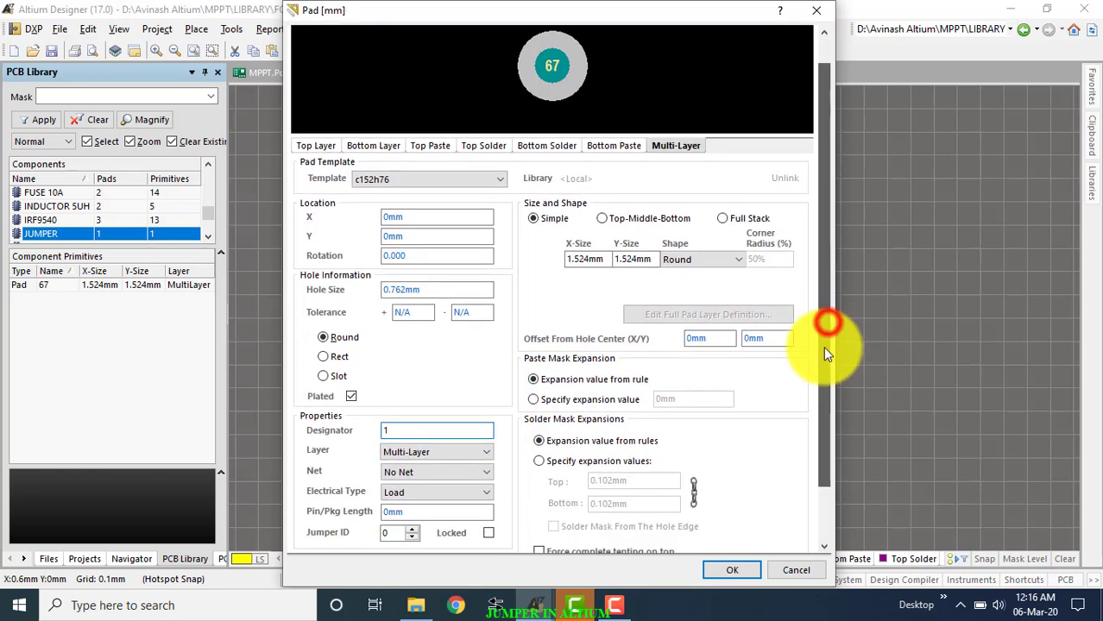
Give pad 1 a 0.75mm hole, 1.5mm by 1.5mm size and jumper ID 1.
double_click(429, 288)
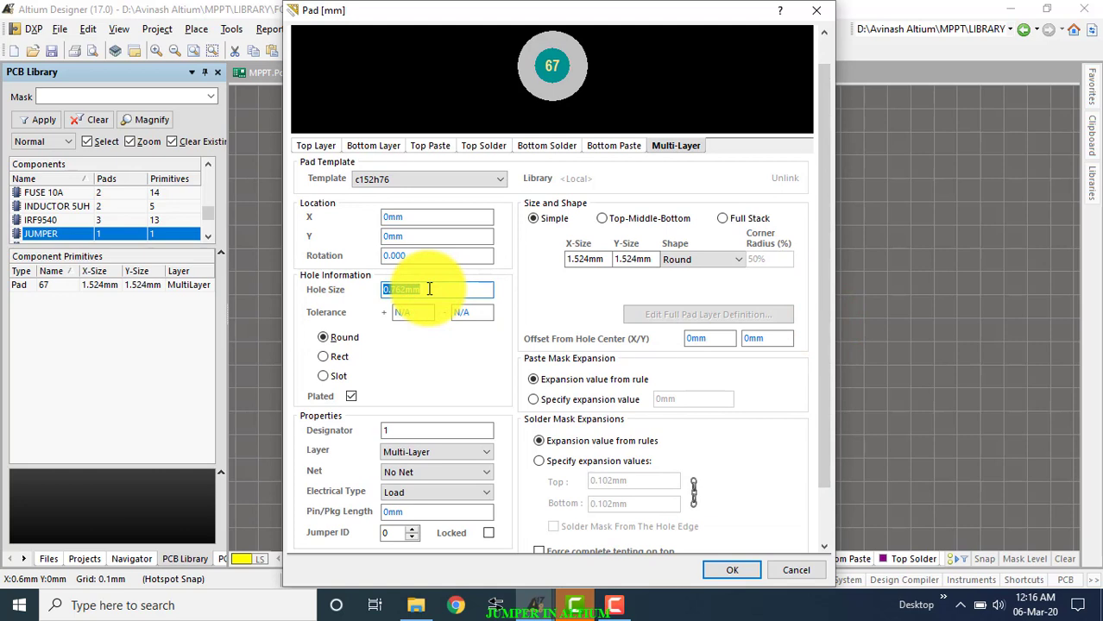
key("BackSpace")
type("7")
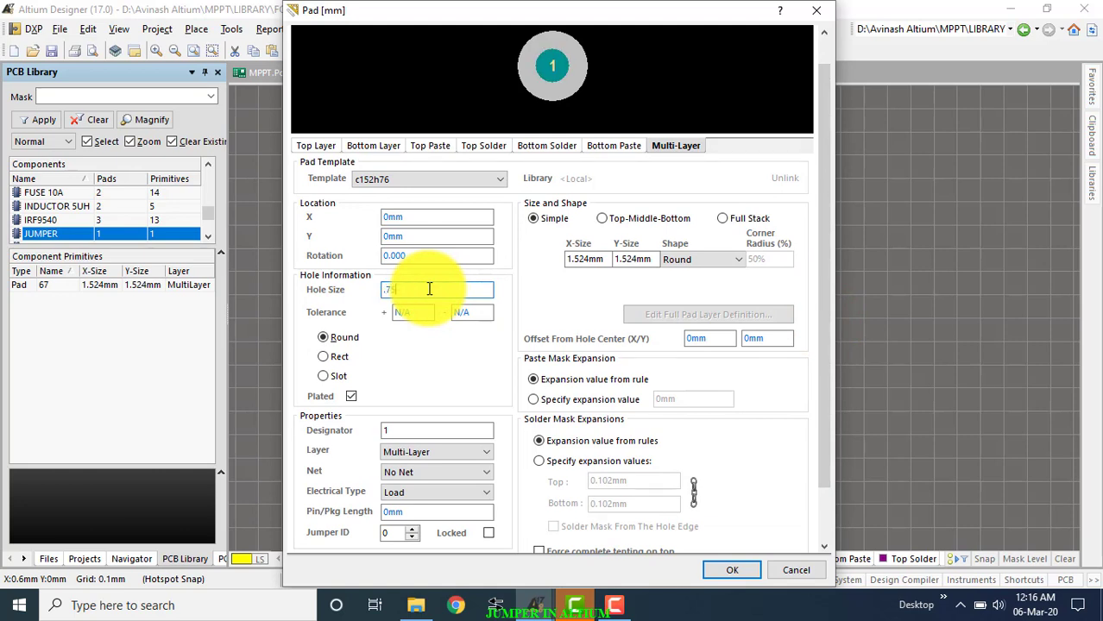
type("5")
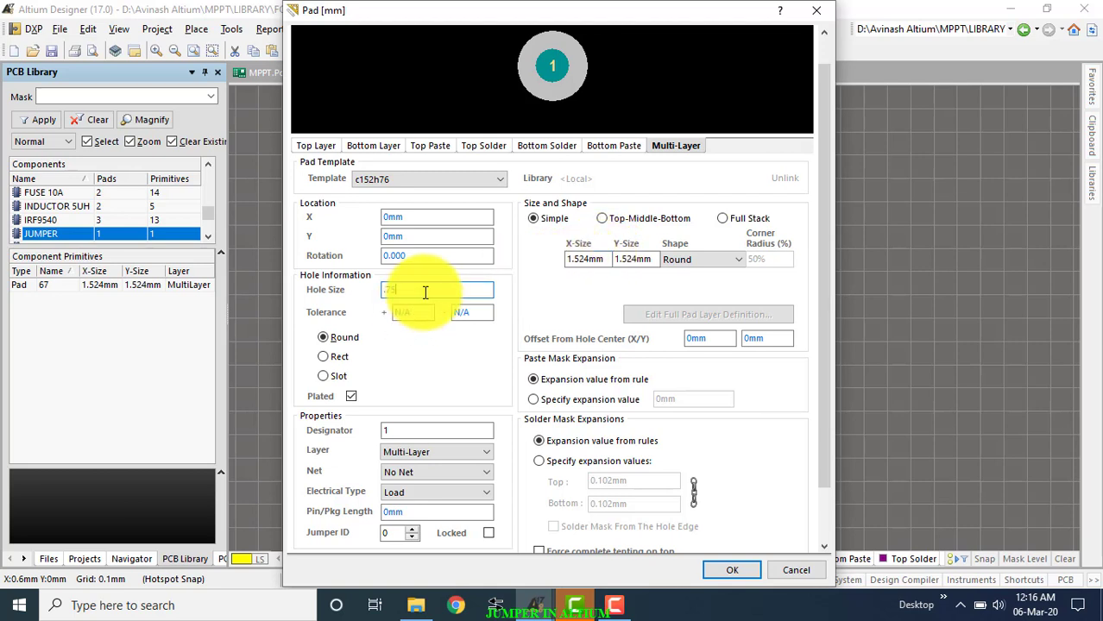
type("MM")
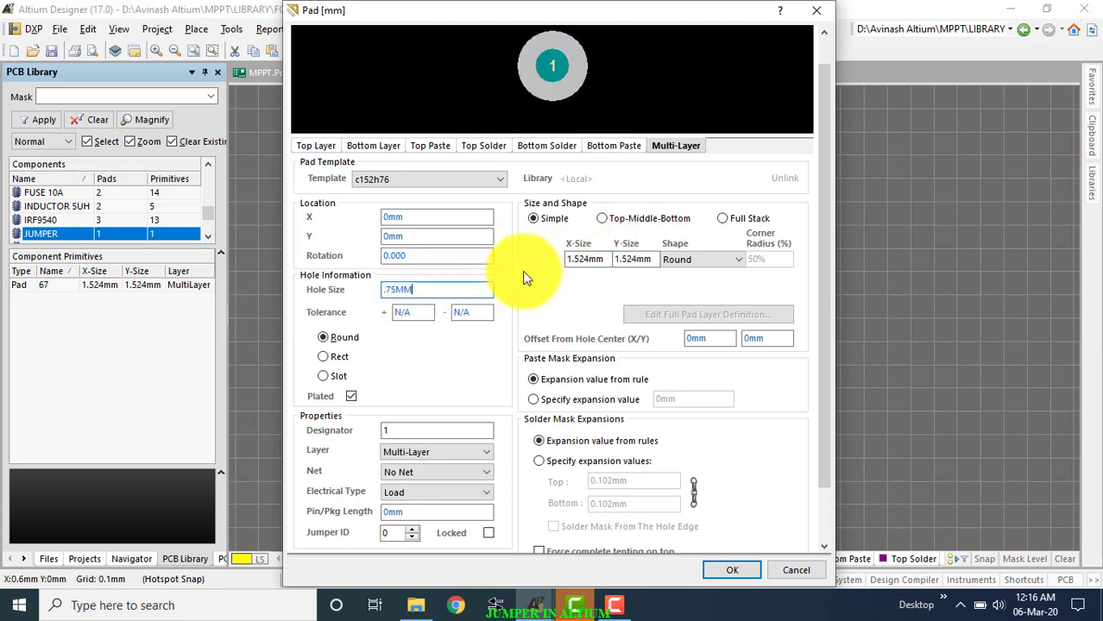
left_click(601, 259)
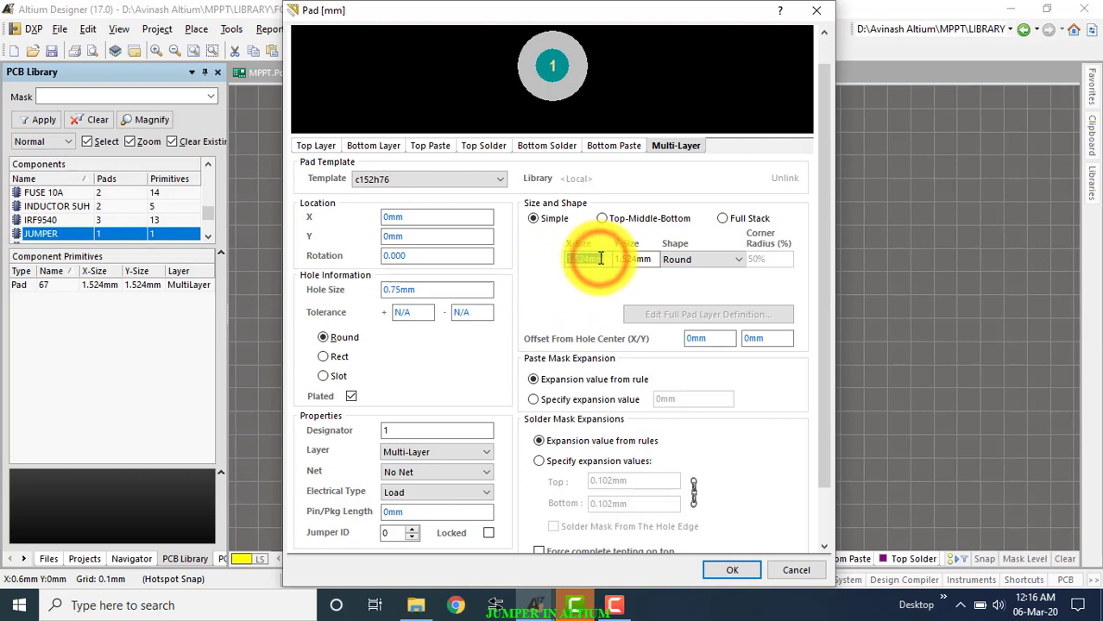
type("1.")
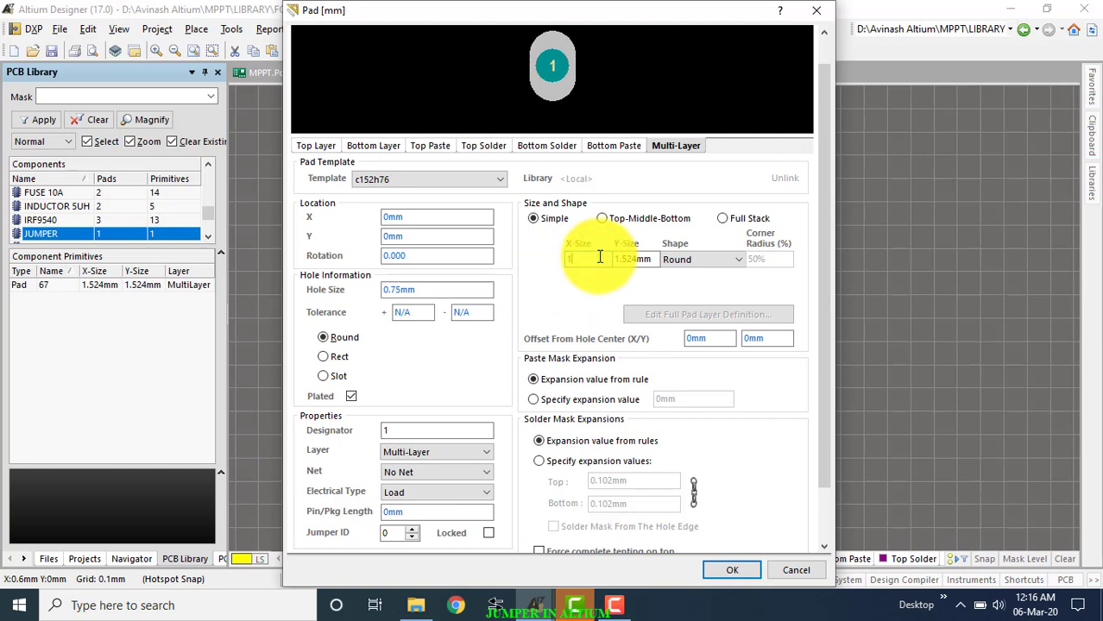
type("5")
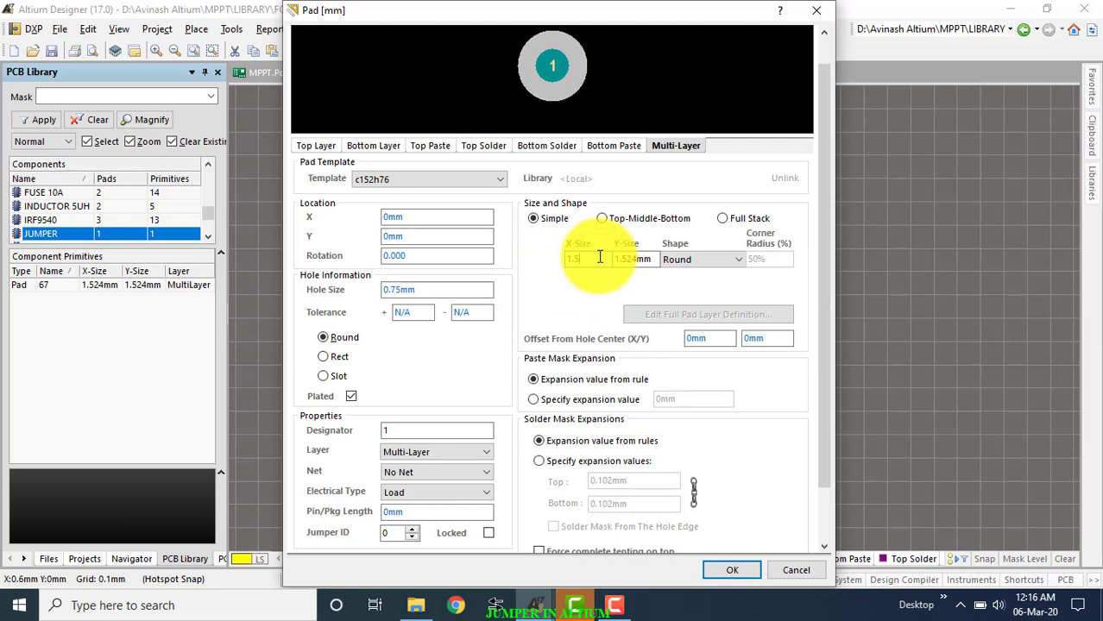
type("MM")
key("Tab")
type("1")
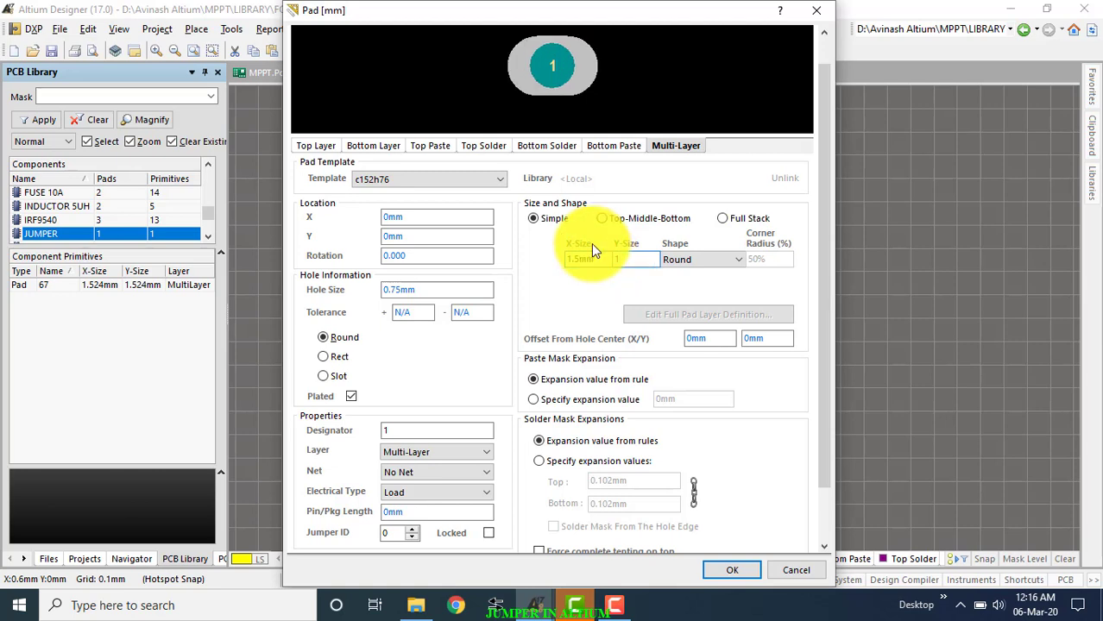
type(".5MM")
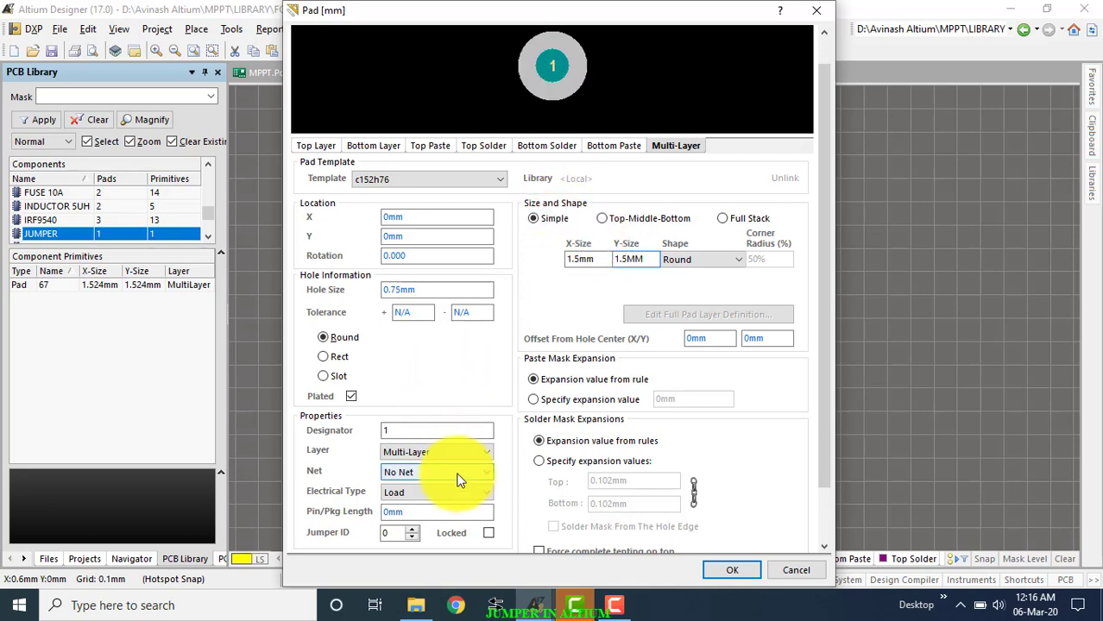
scroll(825, 349, "down", 1)
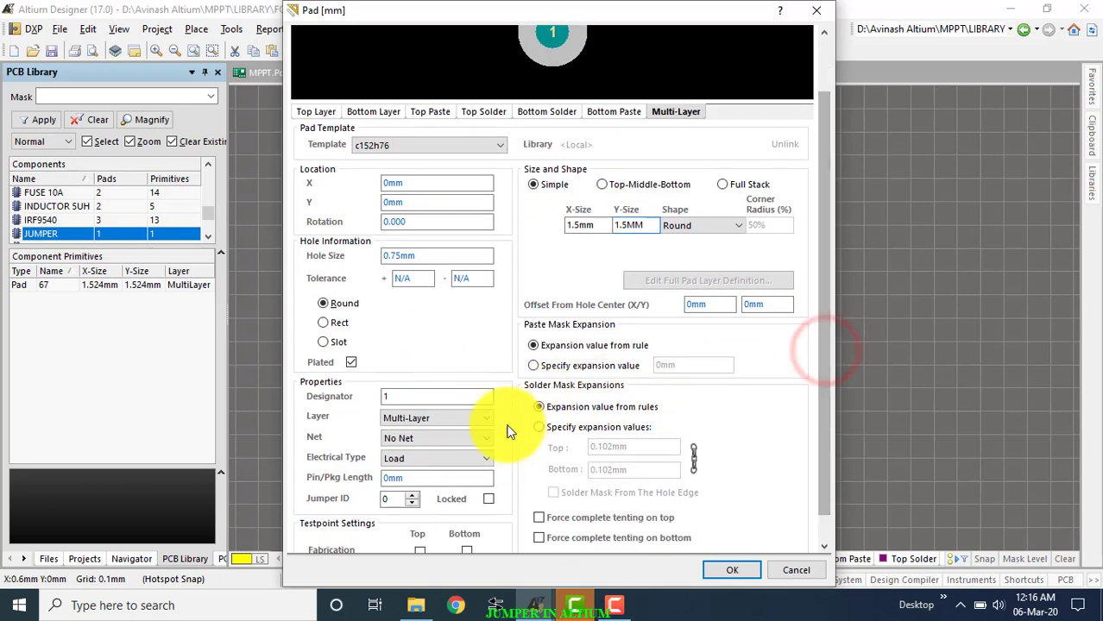
left_click(414, 495)
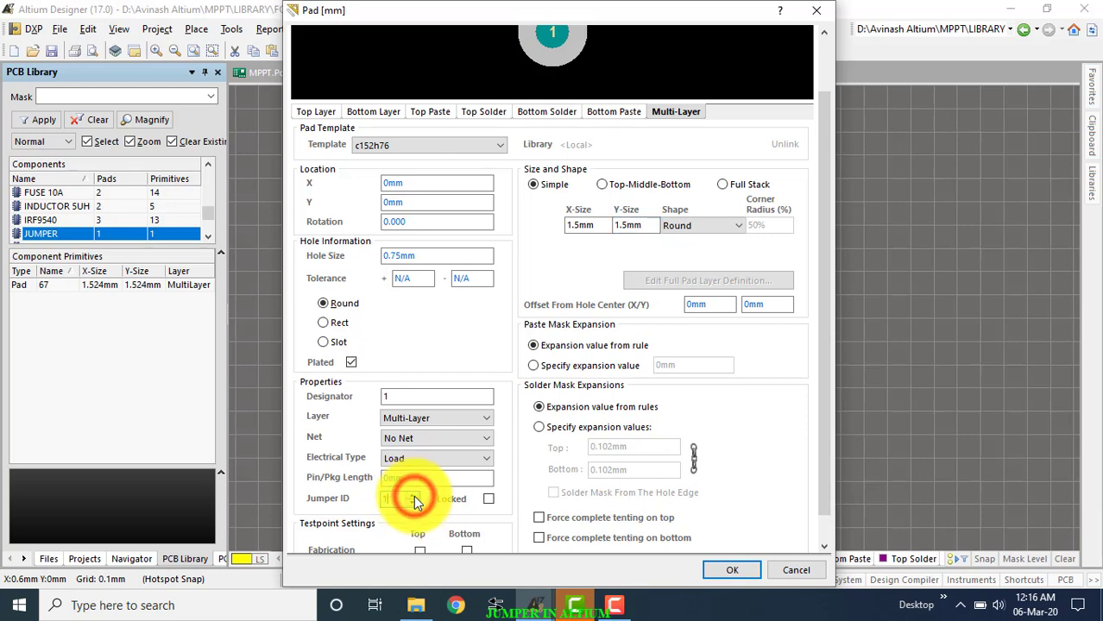
left_click(729, 569)
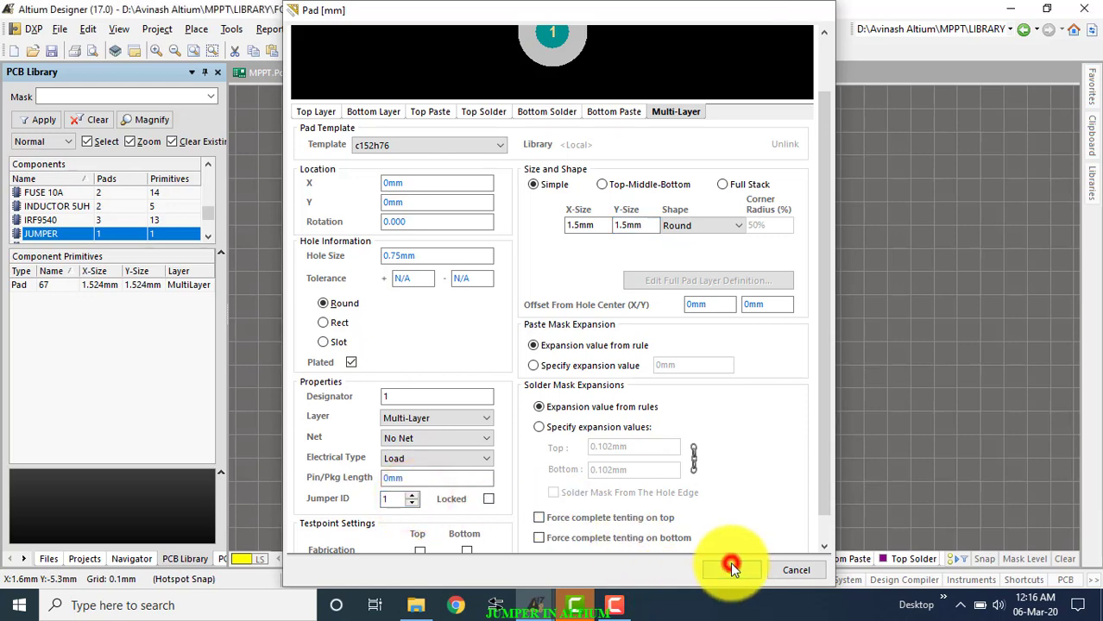
left_click(749, 394)
scroll(792, 348, "down", 1, "ctrl")
scroll(812, 343, "up", 1, "ctrl")
scroll(815, 341, "up", 1, "ctrl")
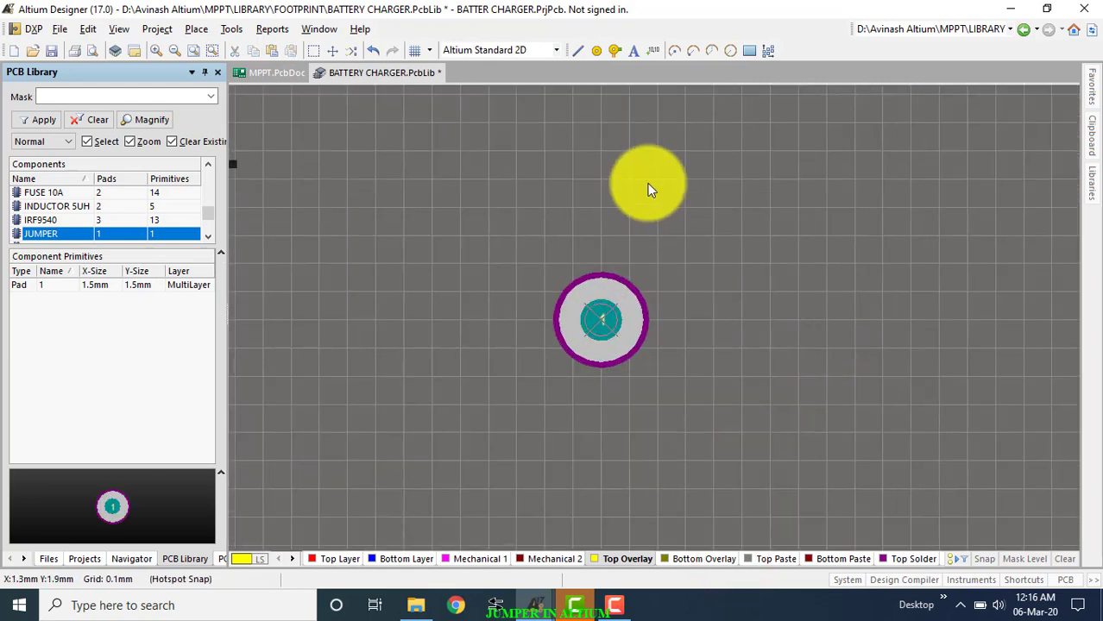
Place a second pad to the right of pad 1 with designator 2.
left_click(597, 51)
left_click(940, 316)
scroll(888, 414, "up", 2)
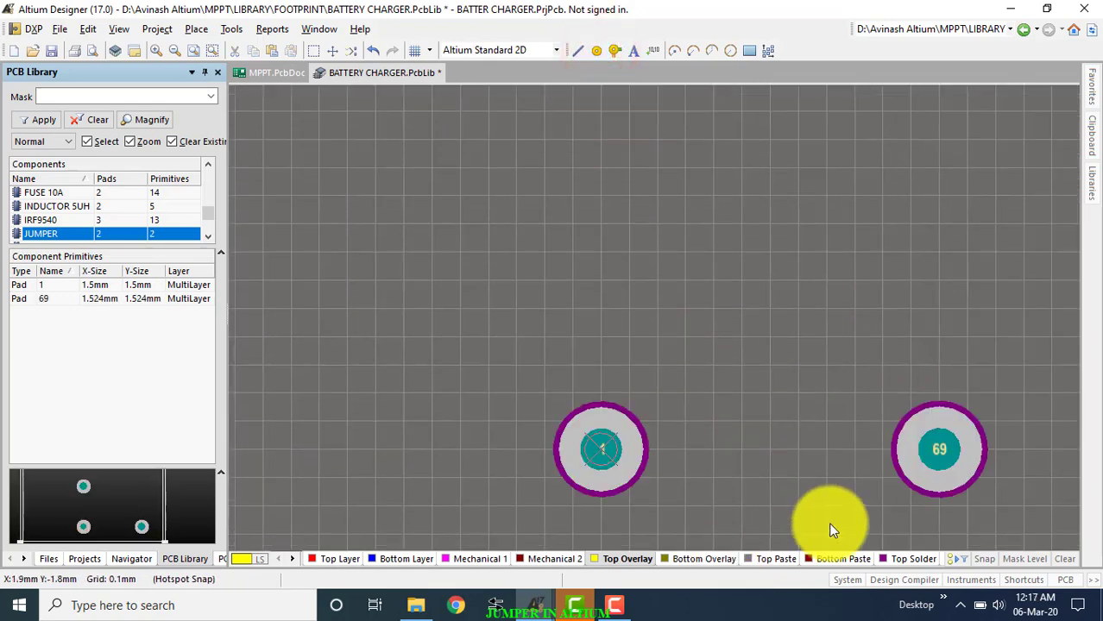
scroll(964, 446, "down", 1)
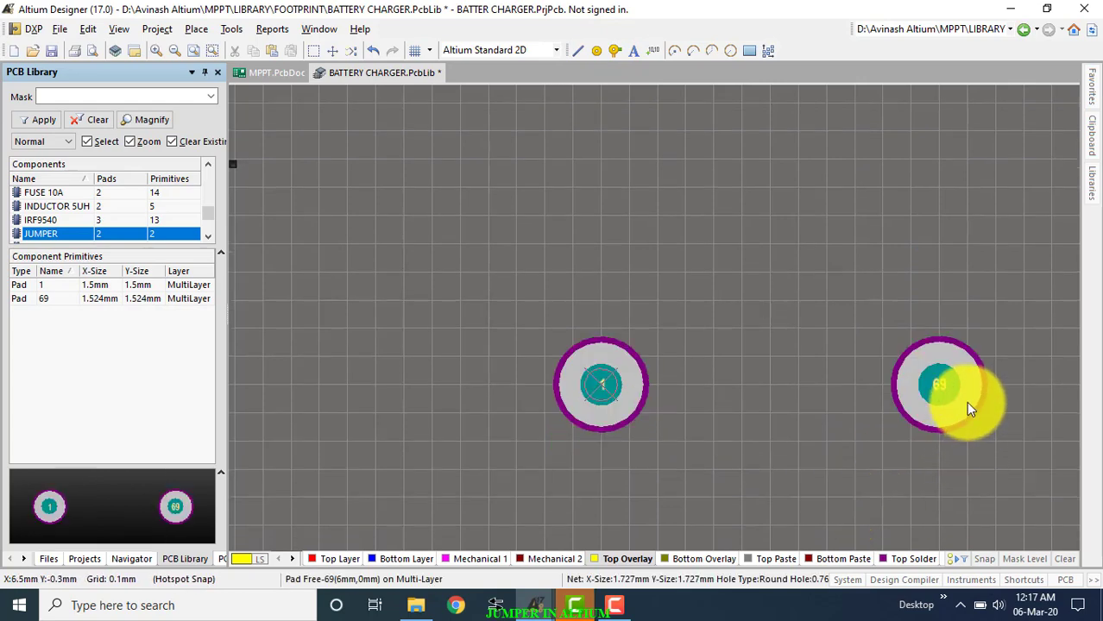
left_click_drag(967, 402, 968, 400)
double_click(967, 400)
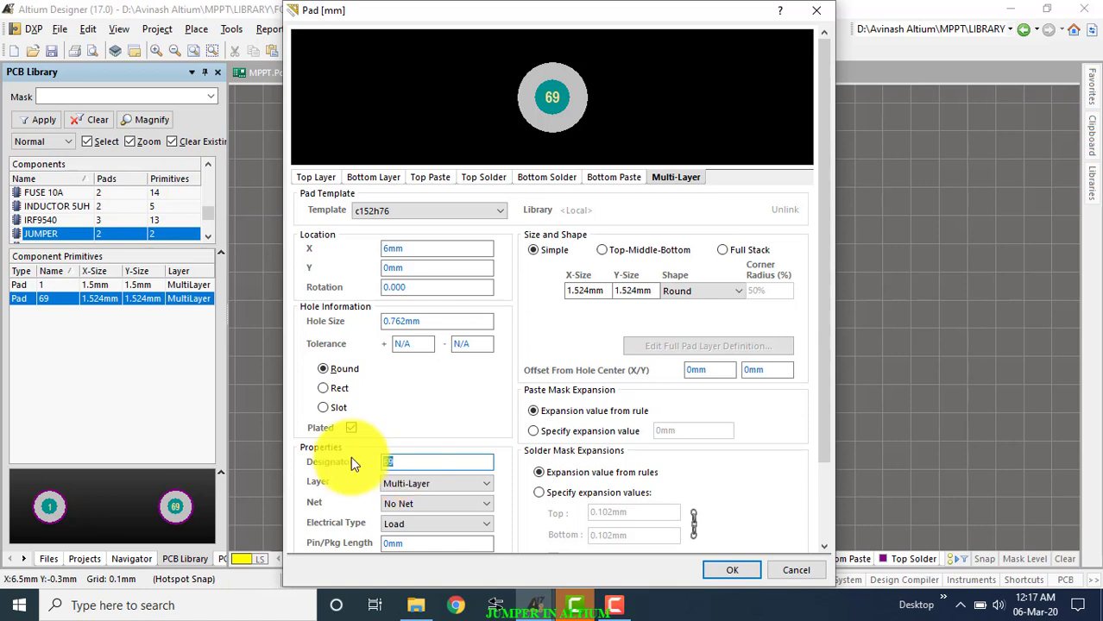
type("2")
left_click(422, 266)
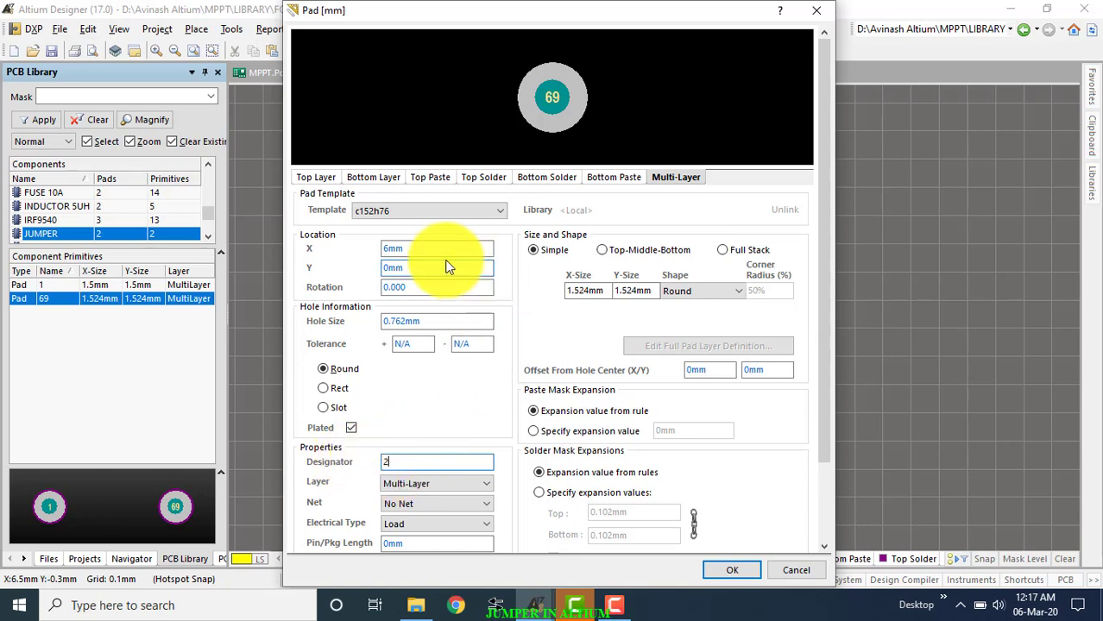
Set pad 2's hole to 0.75mm and its size to 1.5mm by 1.5mm.
double_click(429, 320)
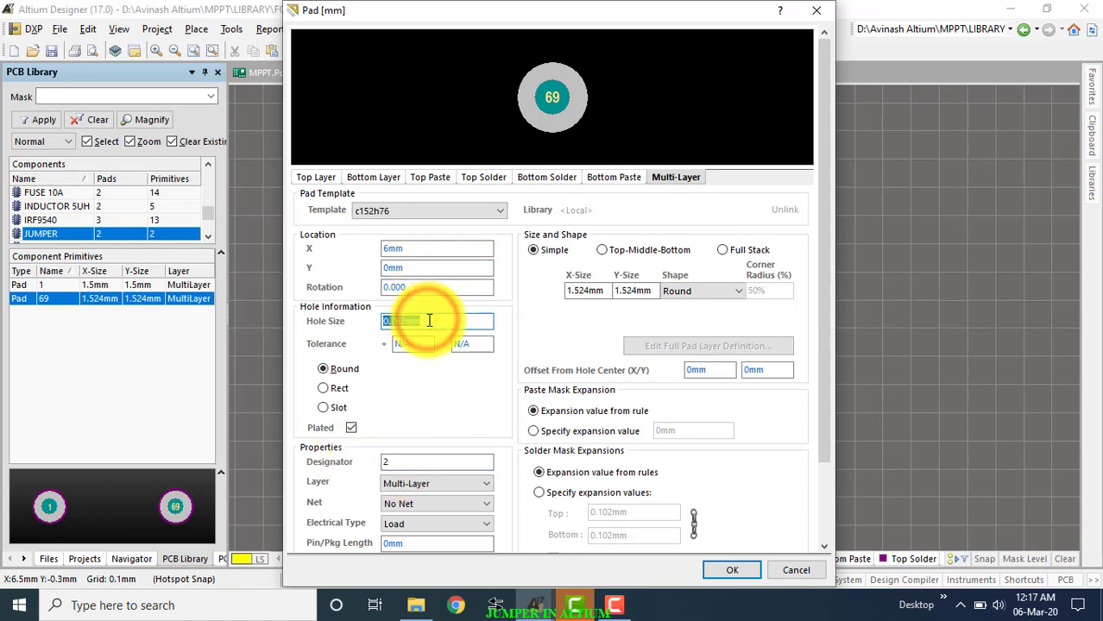
key("BackSpace")
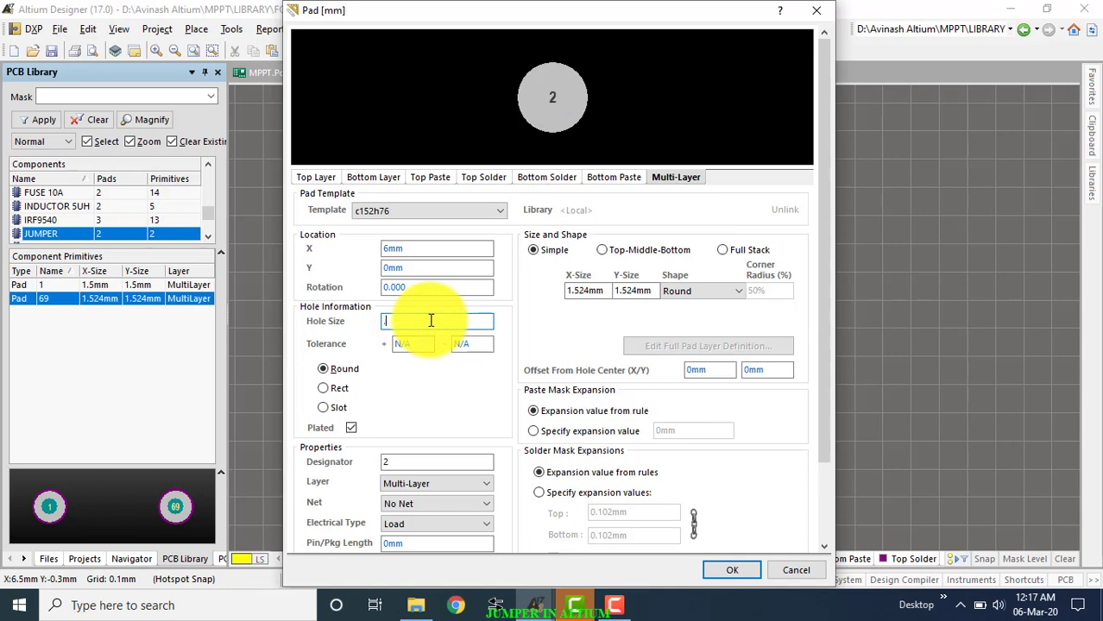
type(".75")
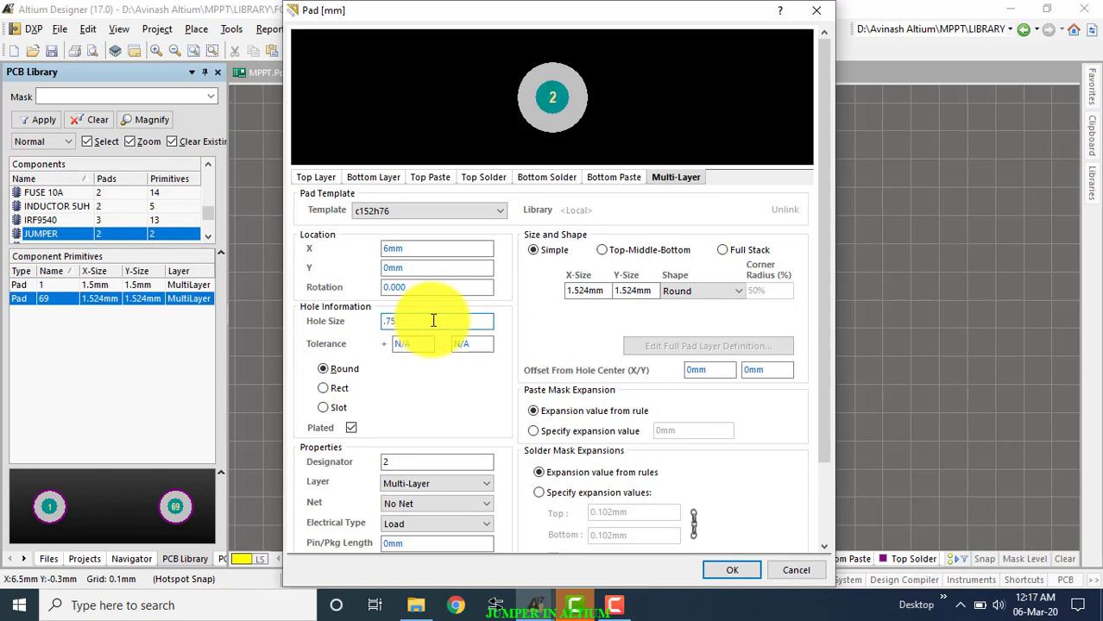
left_click(595, 290)
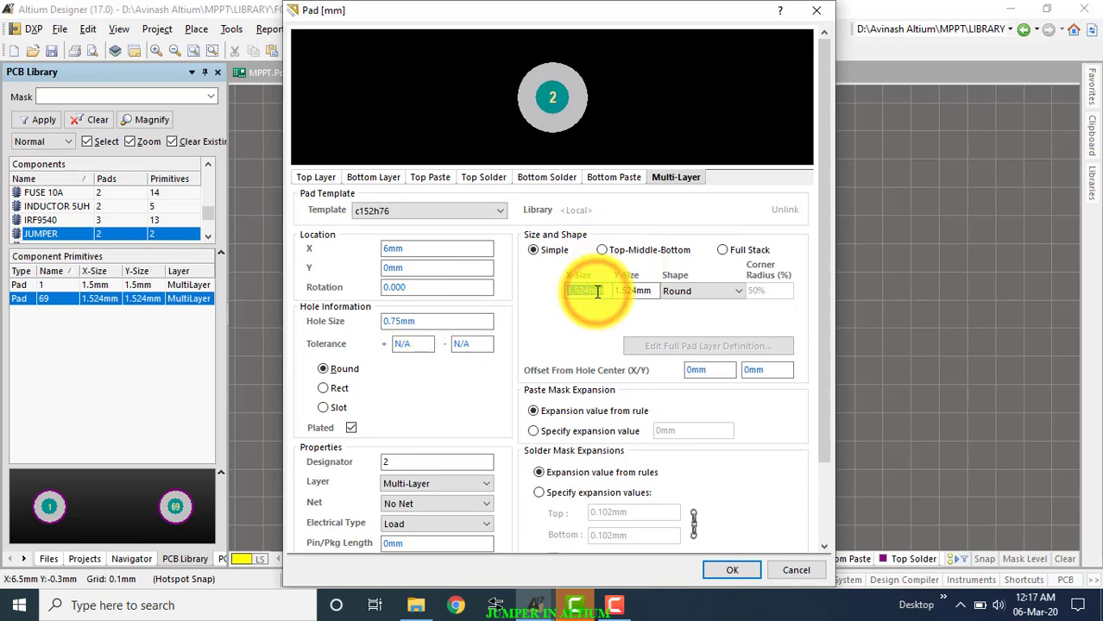
type("1")
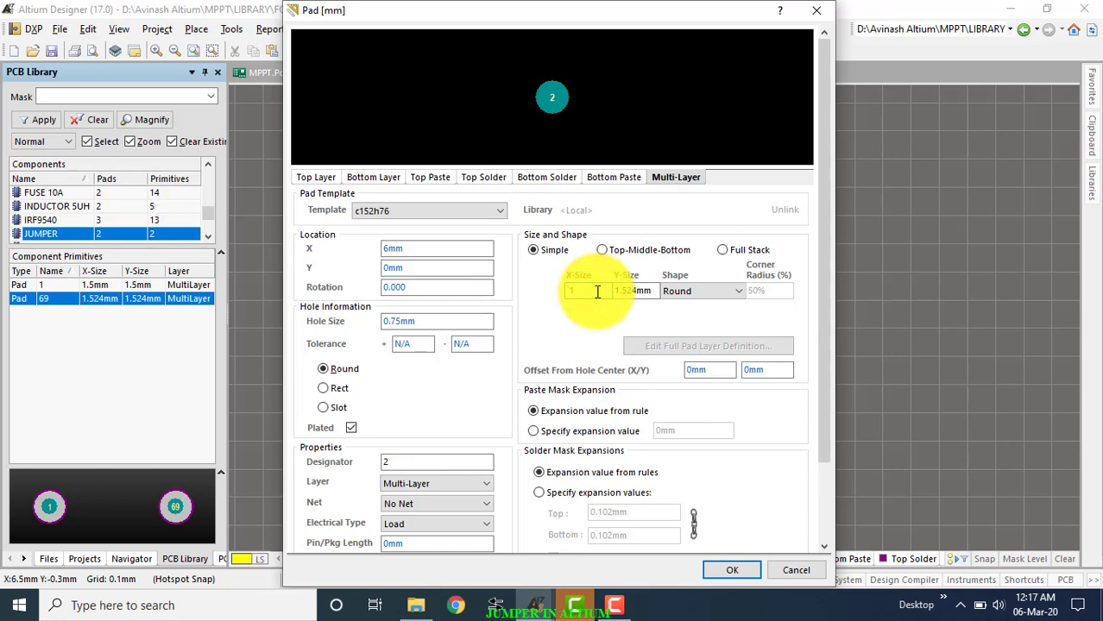
type(".5")
type("1")
type("5")
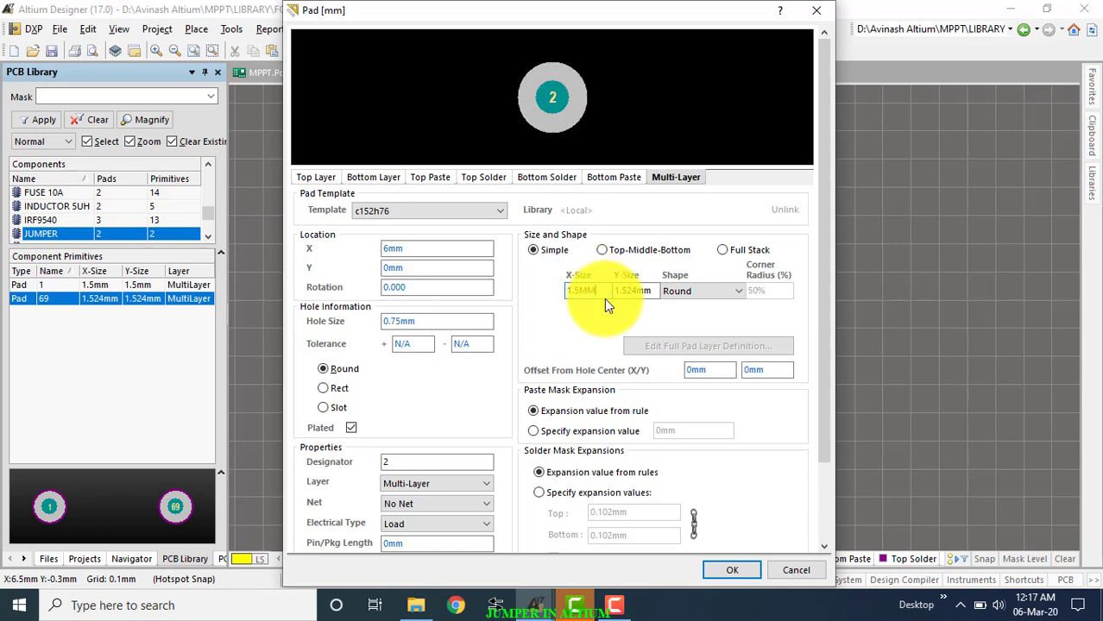
key("Tab")
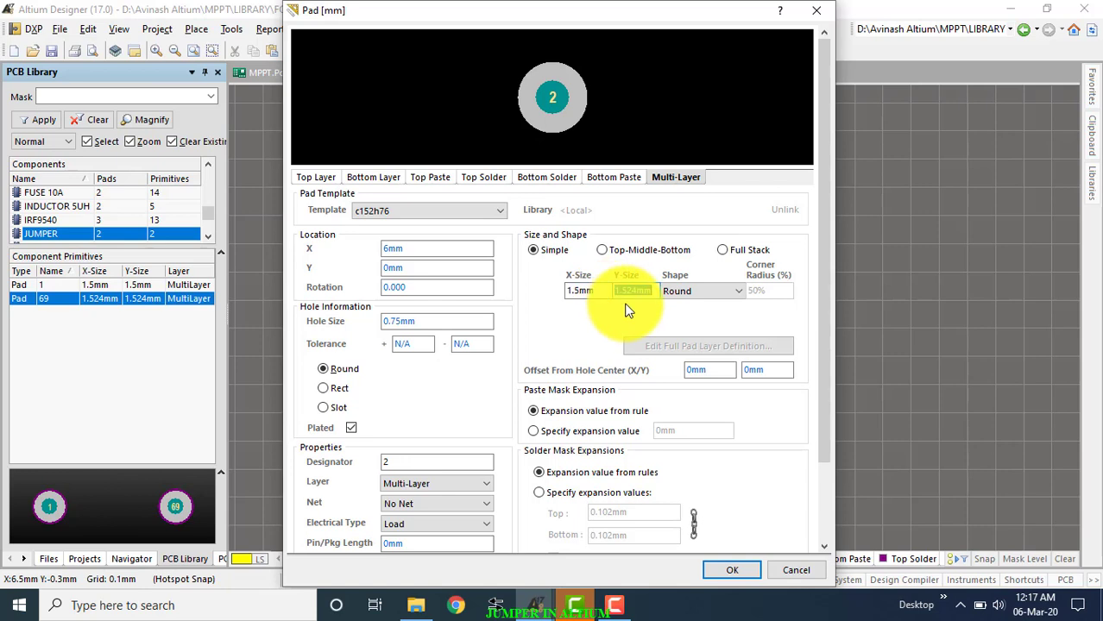
type("1.5")
type("MM")
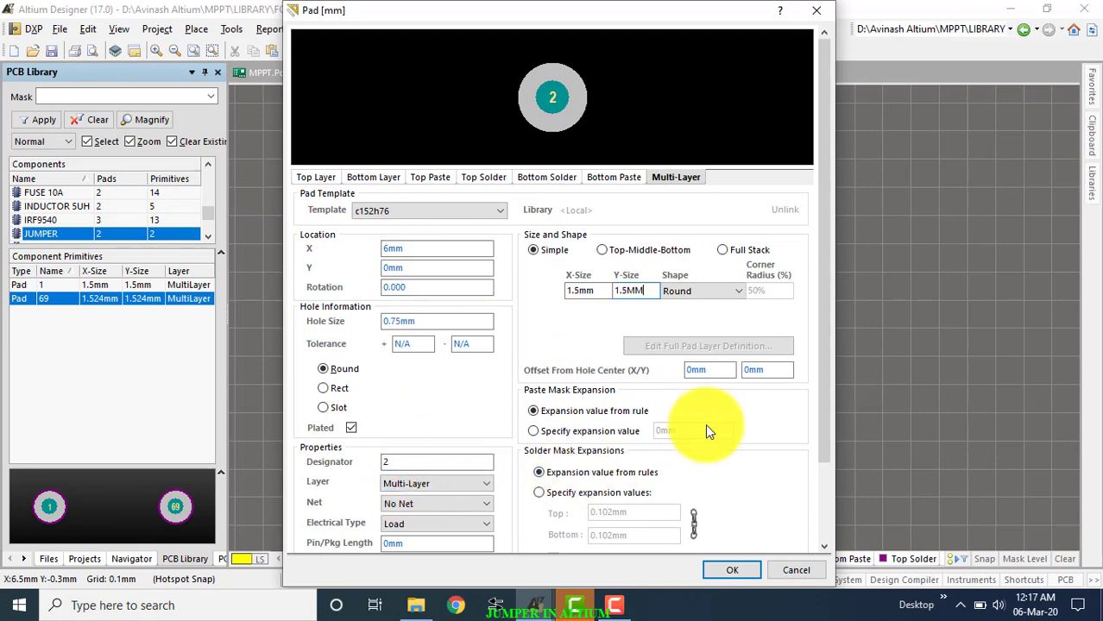
Move pad 2 to X location 13mm and check its spacing against pad 1.
left_click_drag(824, 380, 830, 467)
left_click(418, 470)
left_click_drag(830, 279, 831, 194)
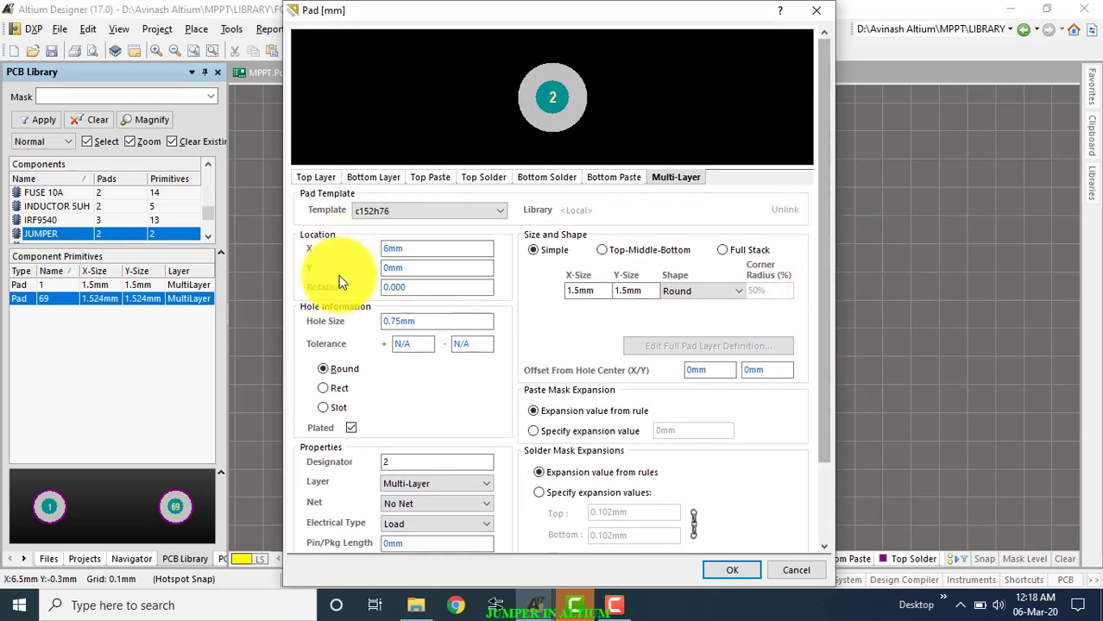
left_click(415, 250)
double_click(415, 250)
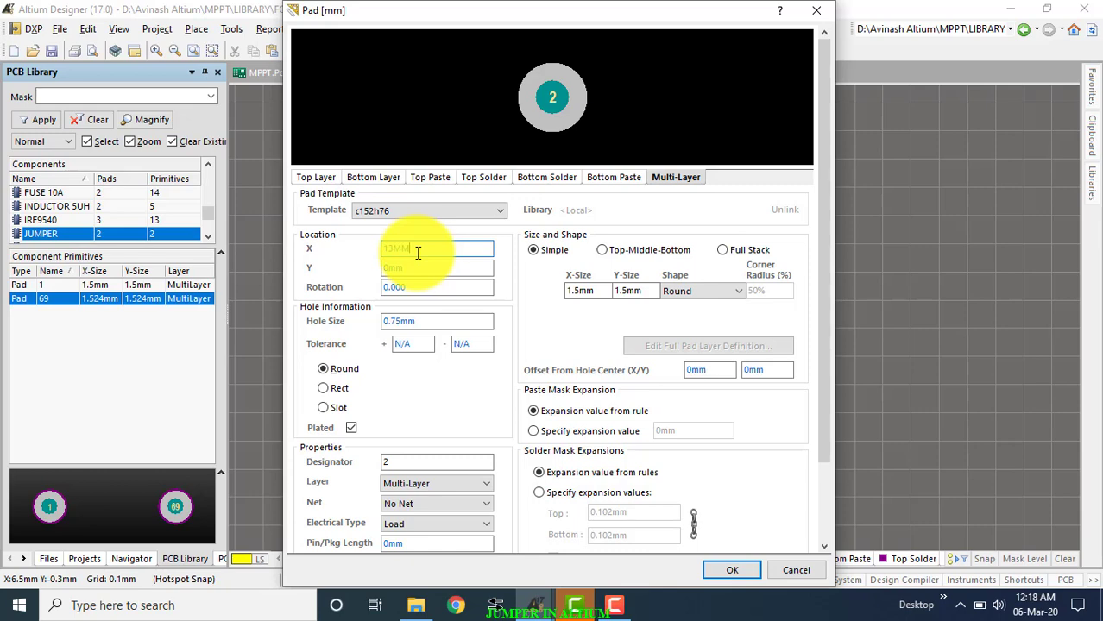
left_click(722, 570)
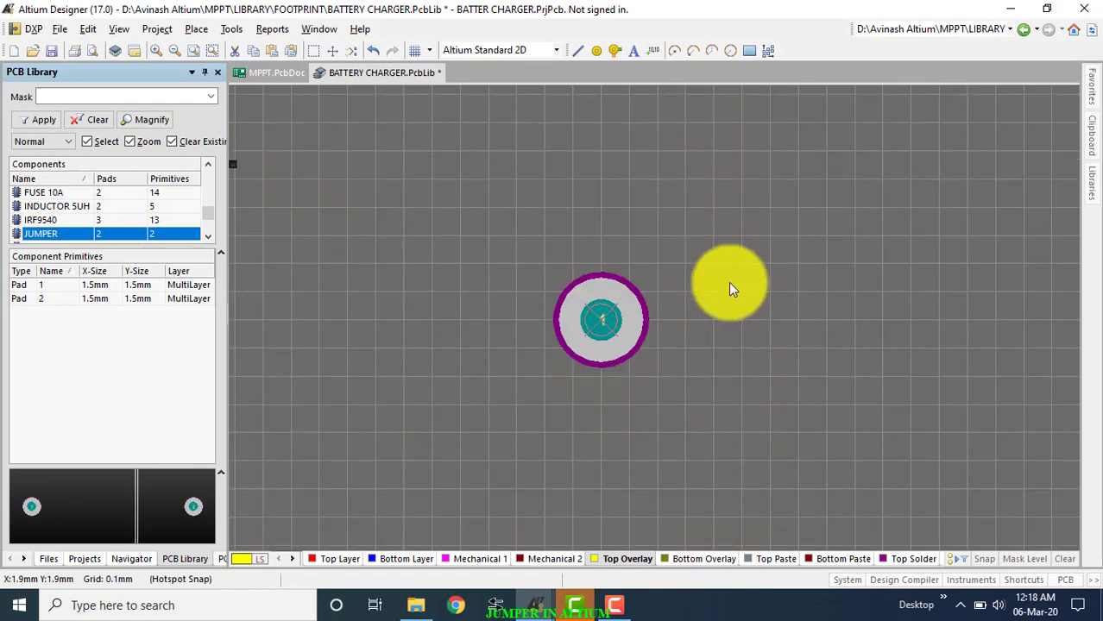
scroll(826, 284, "down", 2, "ctrl")
scroll(828, 284, "down", 2, "ctrl")
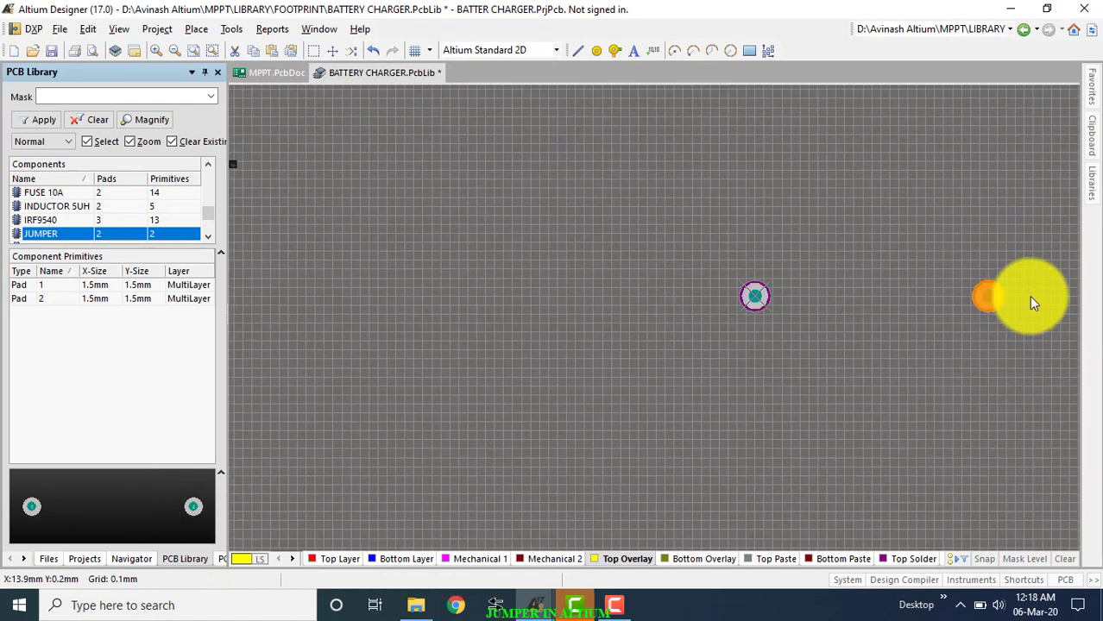
scroll(1028, 295, "up", 3, "ctrl")
scroll(1027, 296, "up", 1, "ctrl")
left_click(1023, 302)
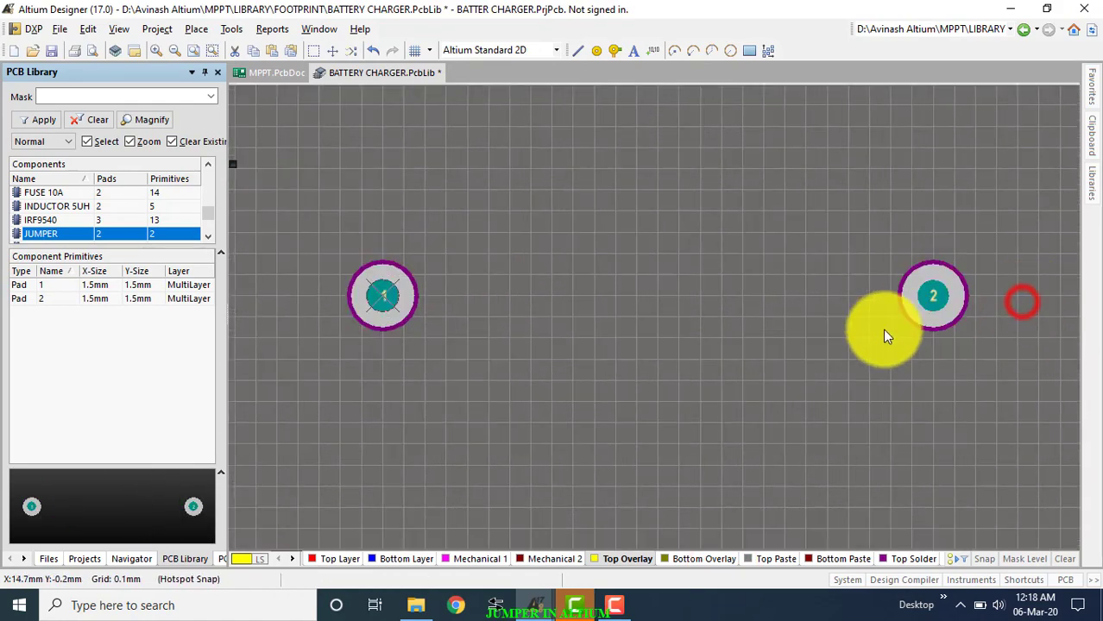
left_click(381, 315)
left_click(788, 363)
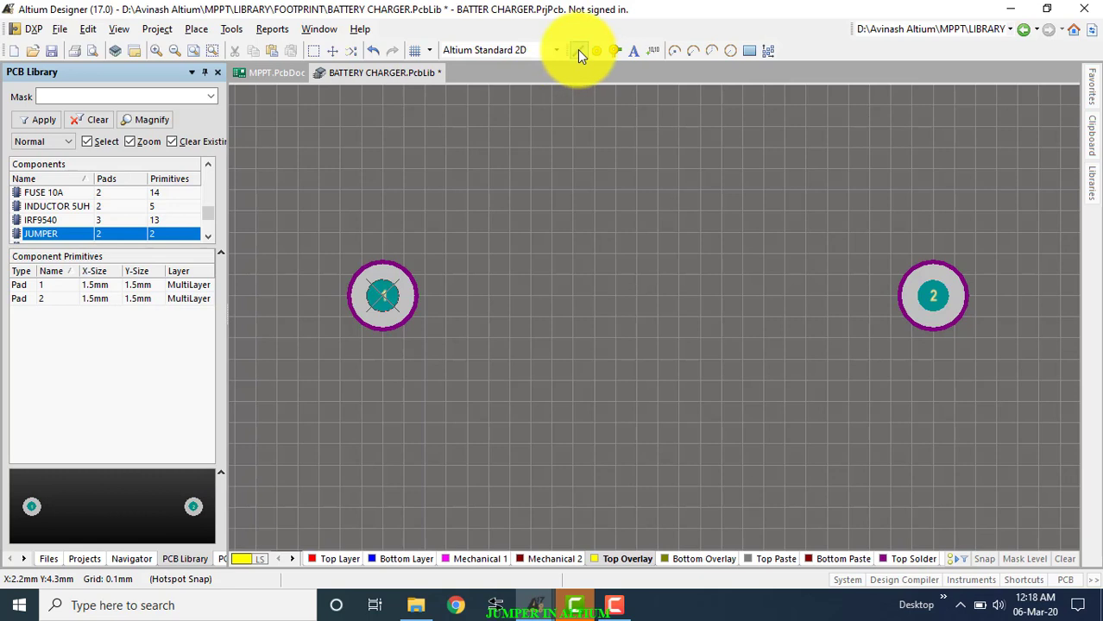
Draw a 0.1524mm Top Overlay line between pads 1 and 2, then save the library.
left_click(627, 562)
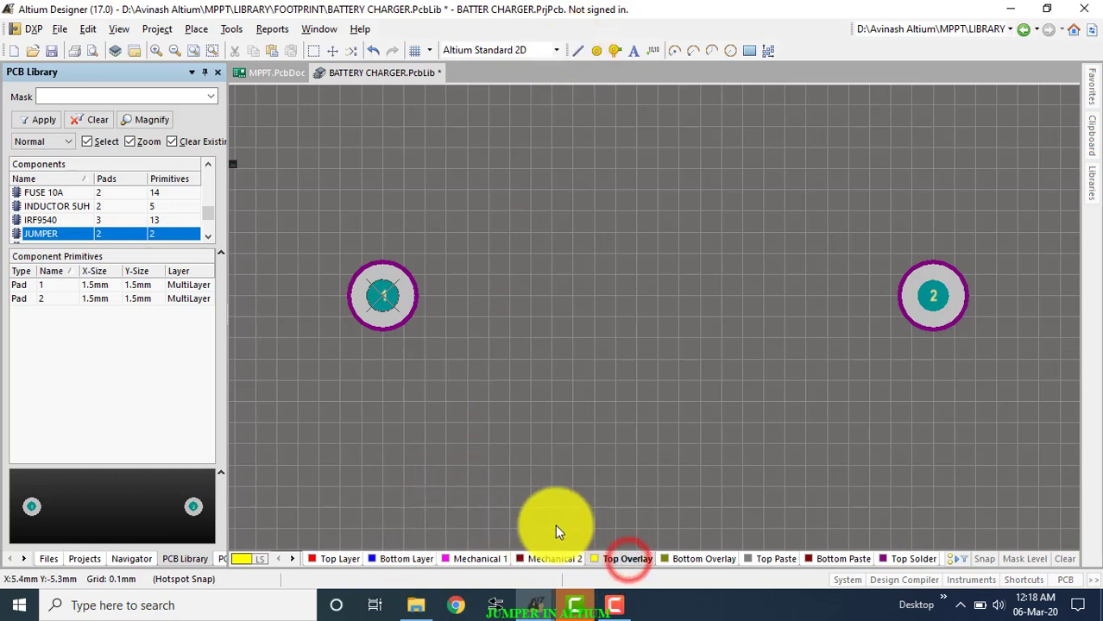
left_click(577, 50)
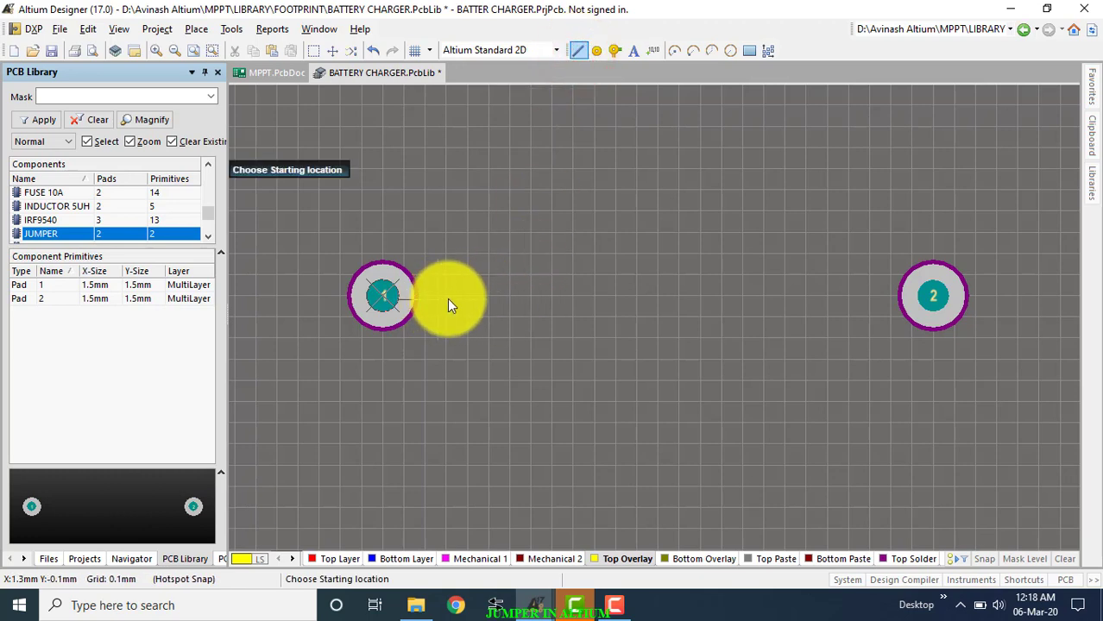
left_click(443, 296)
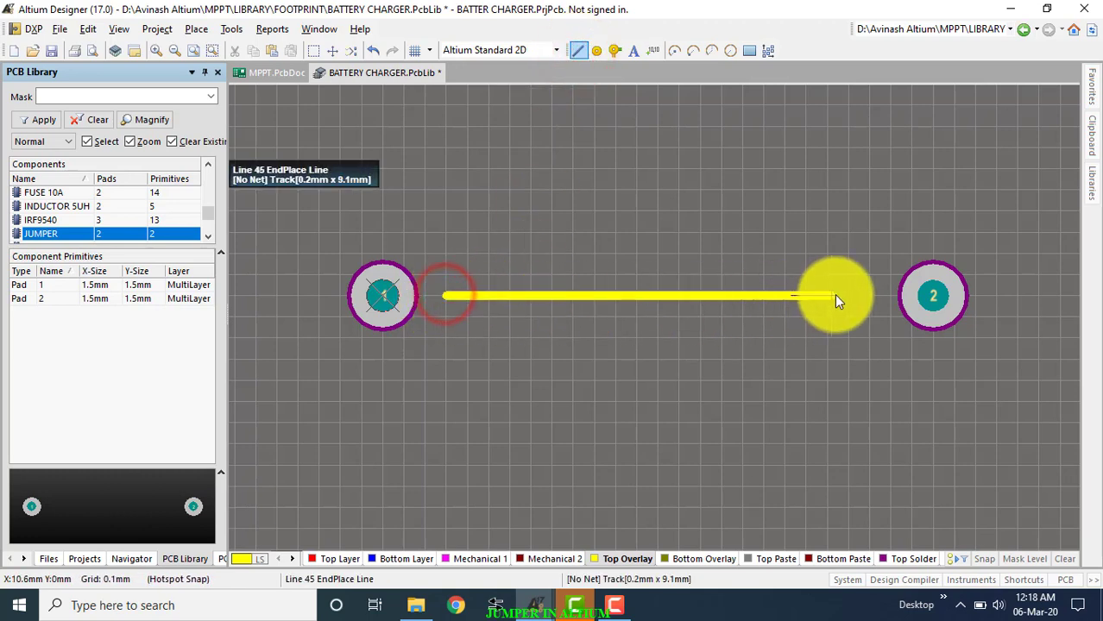
left_click(868, 296)
right_click(867, 296)
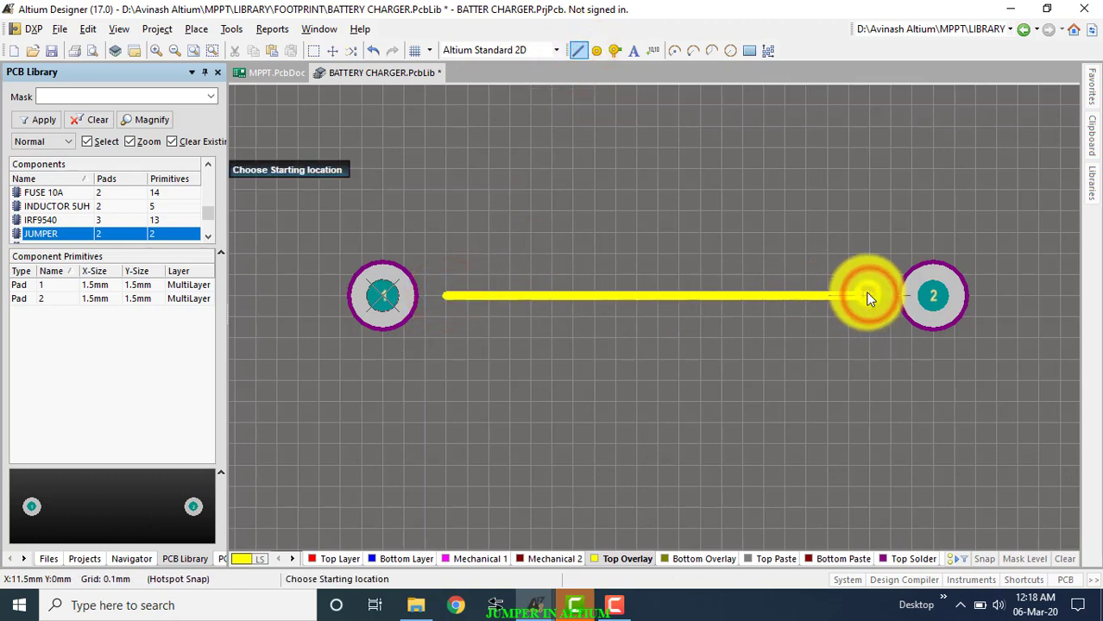
double_click(748, 296)
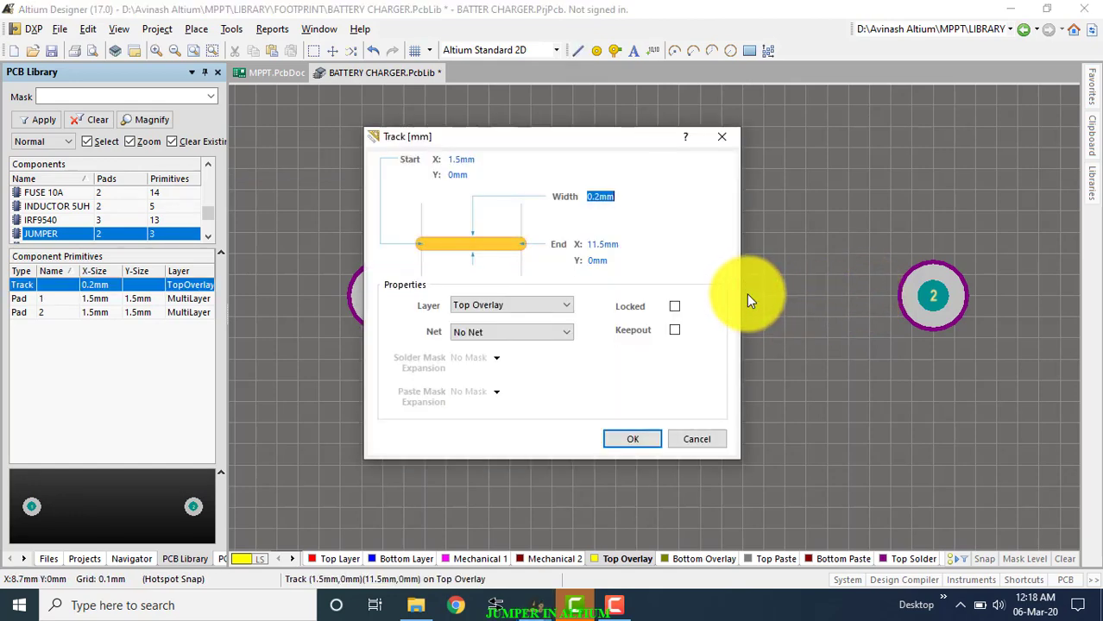
type(".1524")
left_click(629, 442)
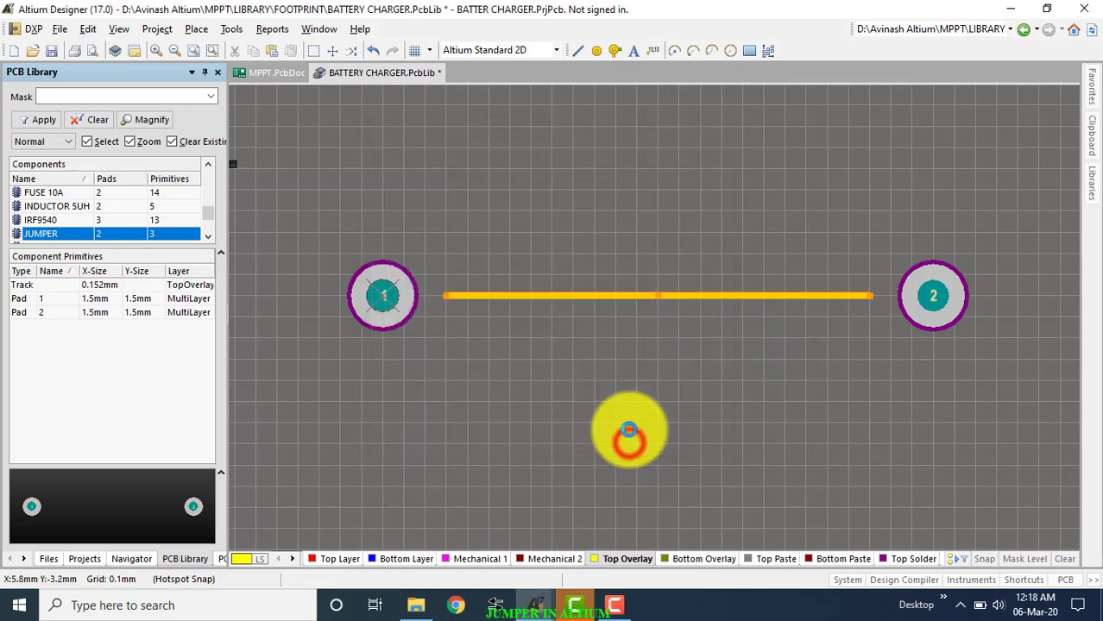
left_click(654, 404)
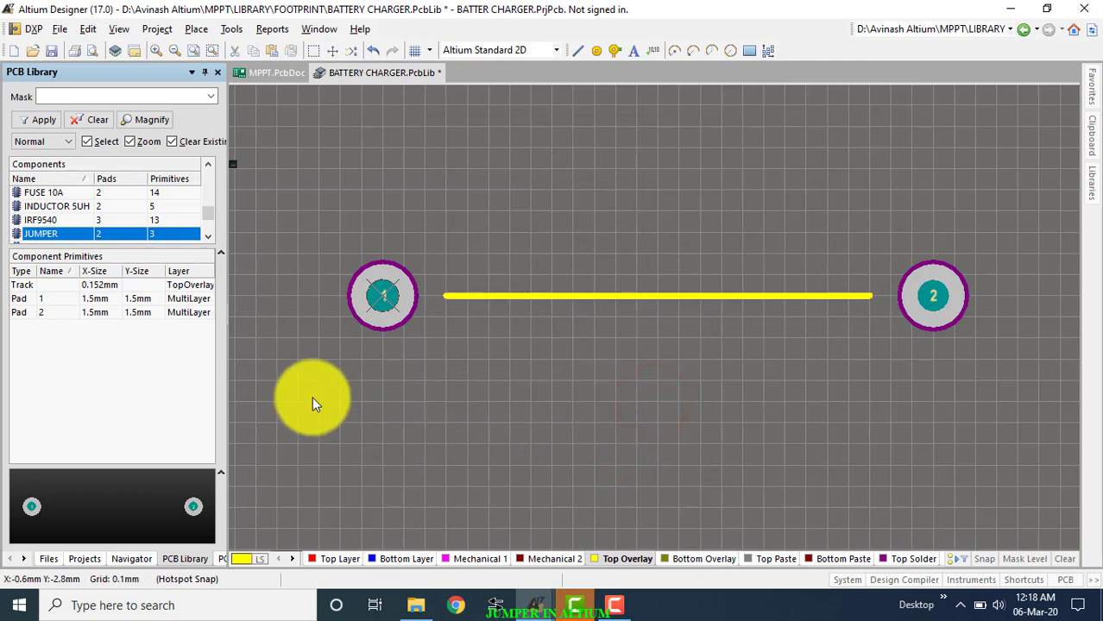
key("ctrl+s")
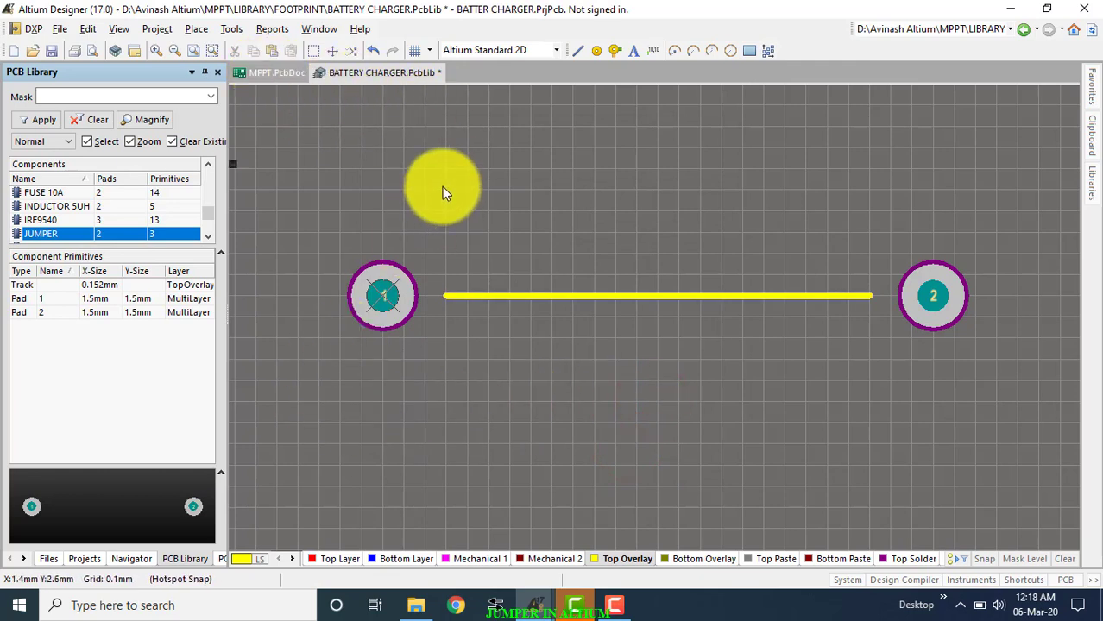
Place the JUMPER footprint as JP1 on the MPPT board near the zener diode.
left_click(271, 73)
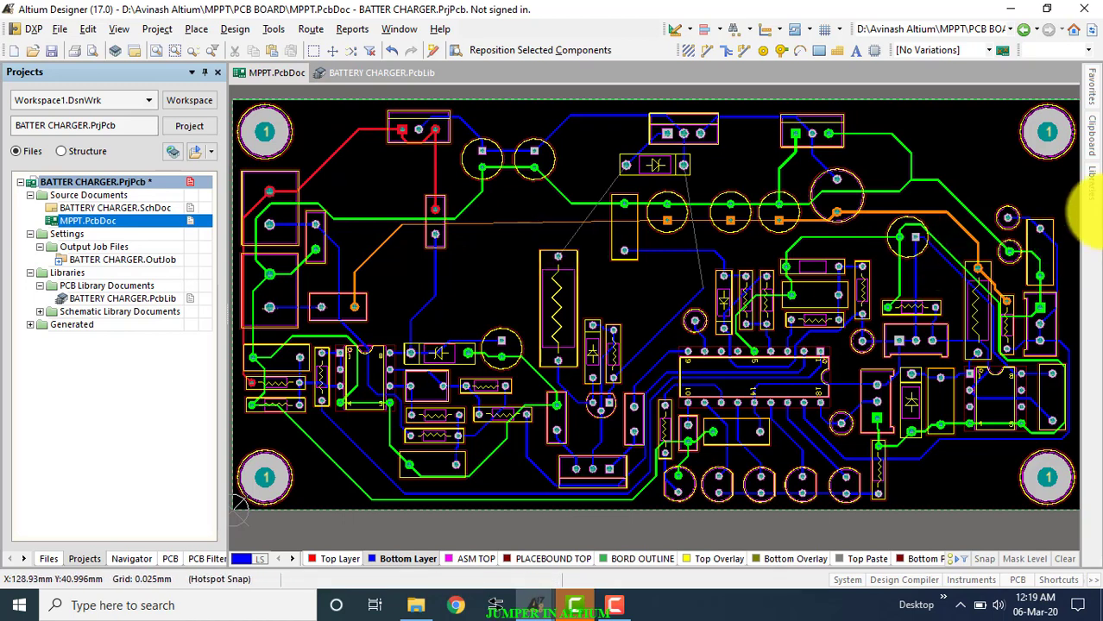
key("Page_Up")
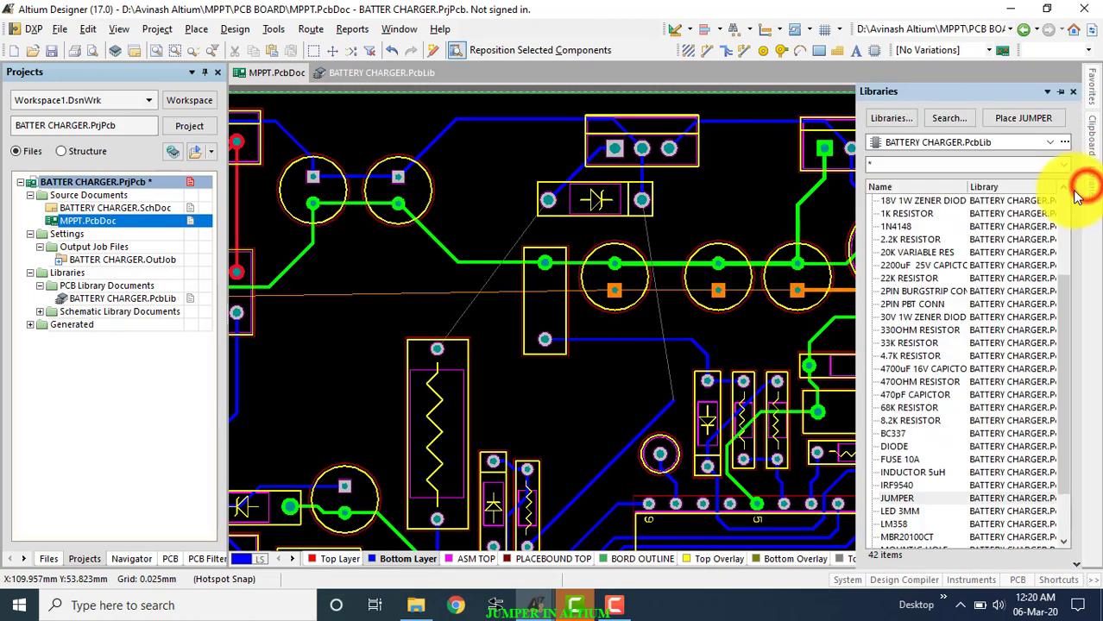
scroll(985, 394, "down", 2)
scroll(984, 404, "down", 1)
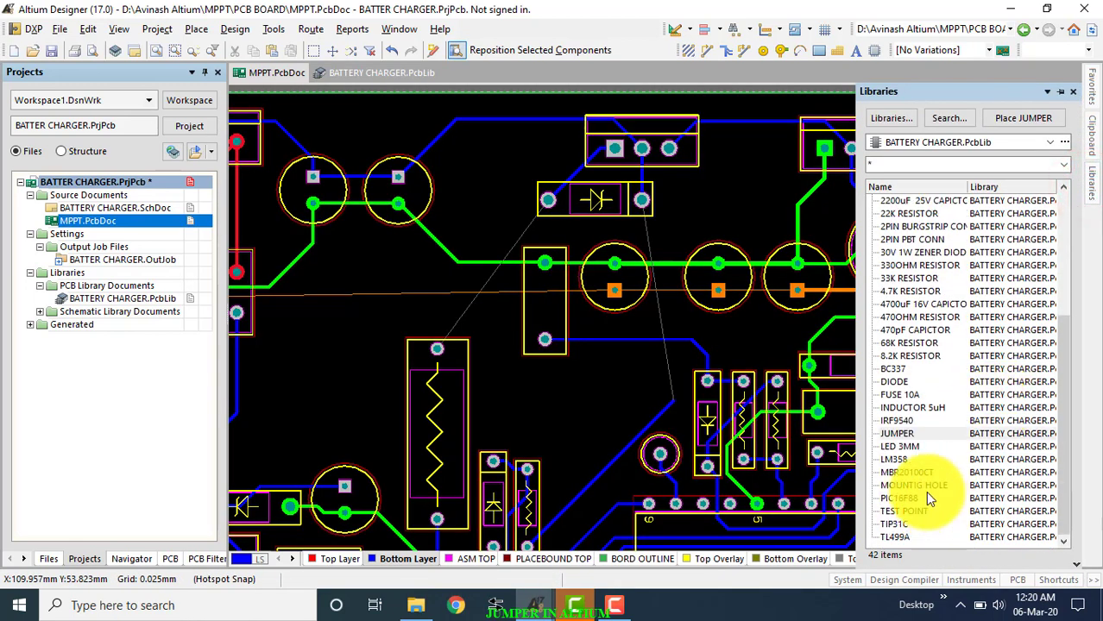
double_click(915, 433)
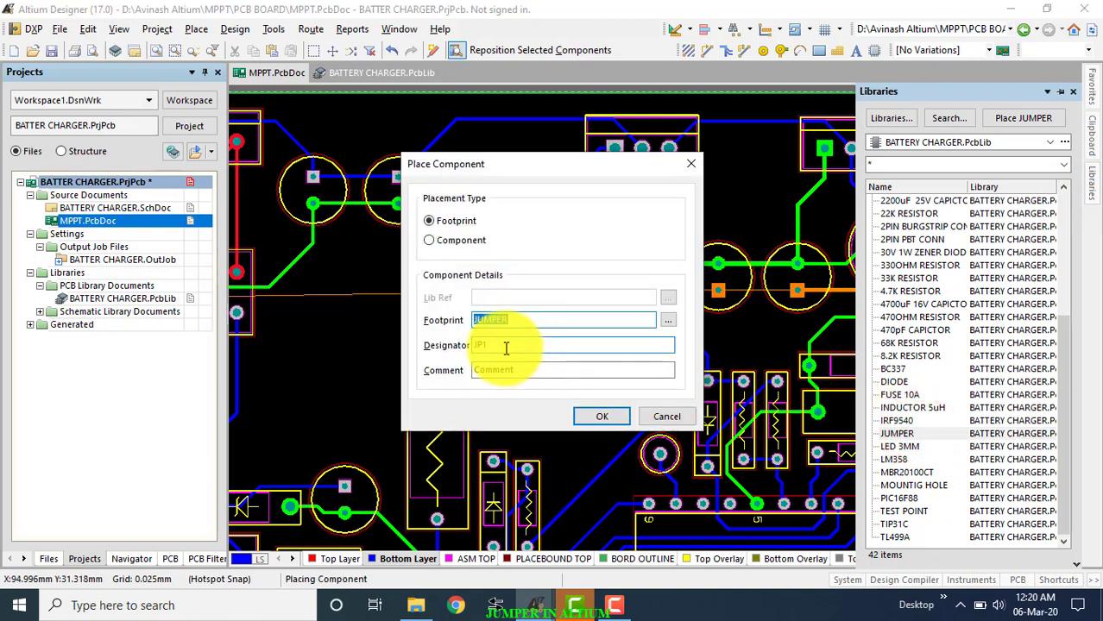
left_click(579, 414)
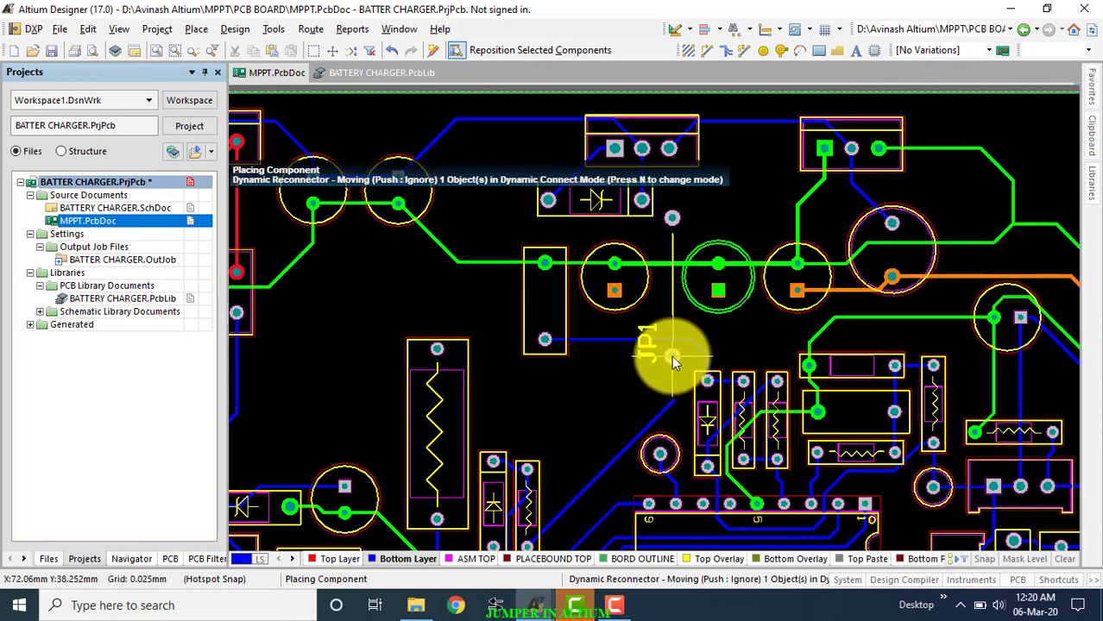
scroll(671, 356, "up", 2)
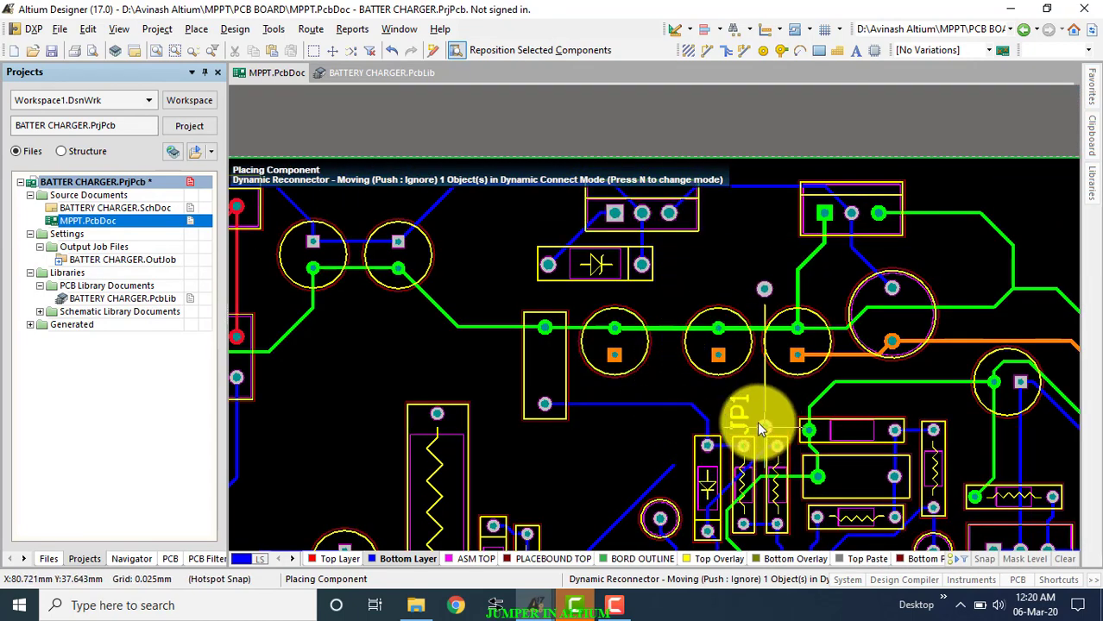
scroll(705, 416, "down", 2)
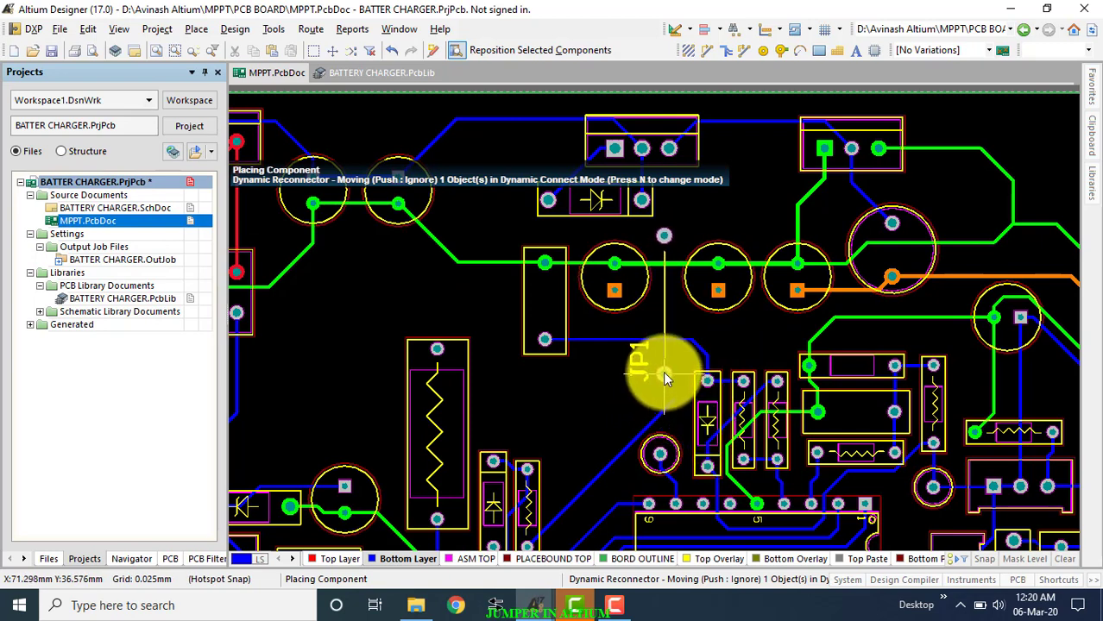
left_click(663, 371)
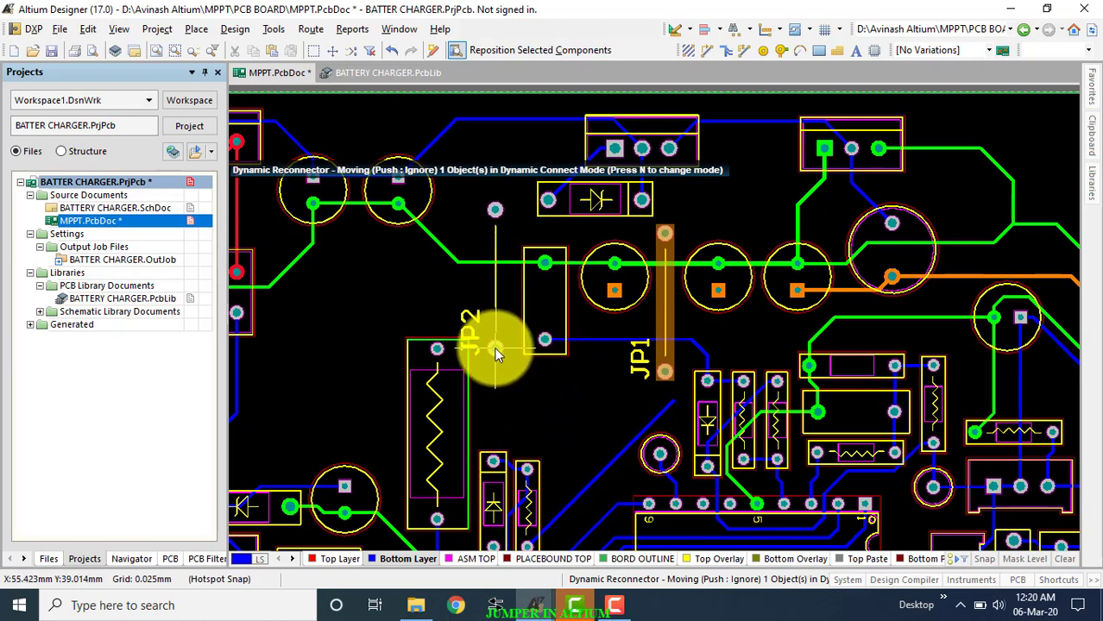
Place JP2 to the left of JP1, skipping an extra JP3.
right_click(496, 354)
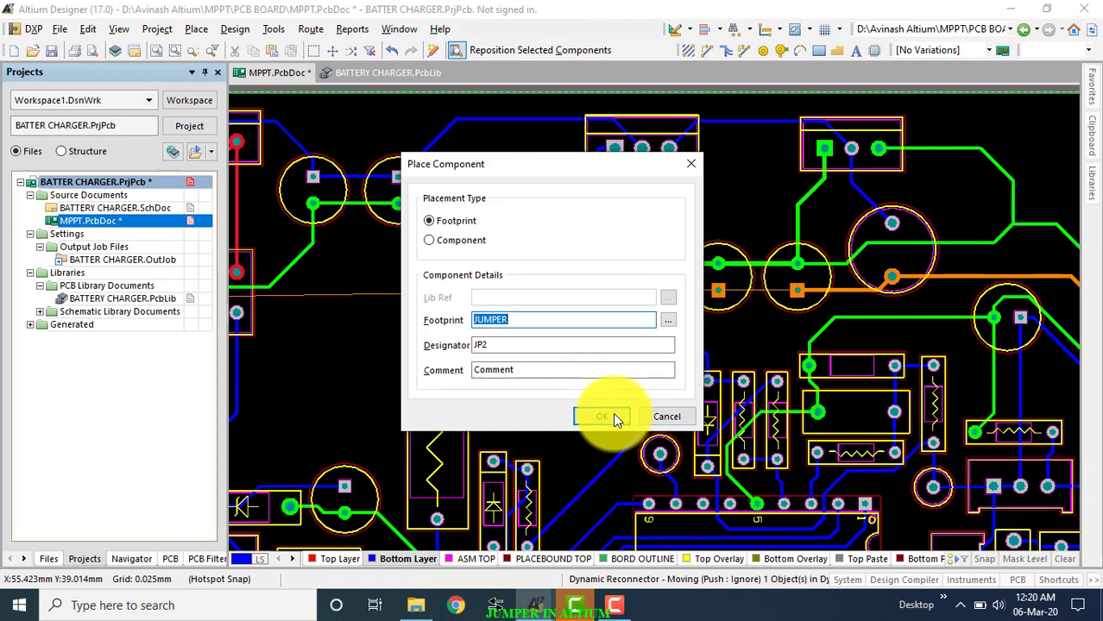
left_click(613, 416)
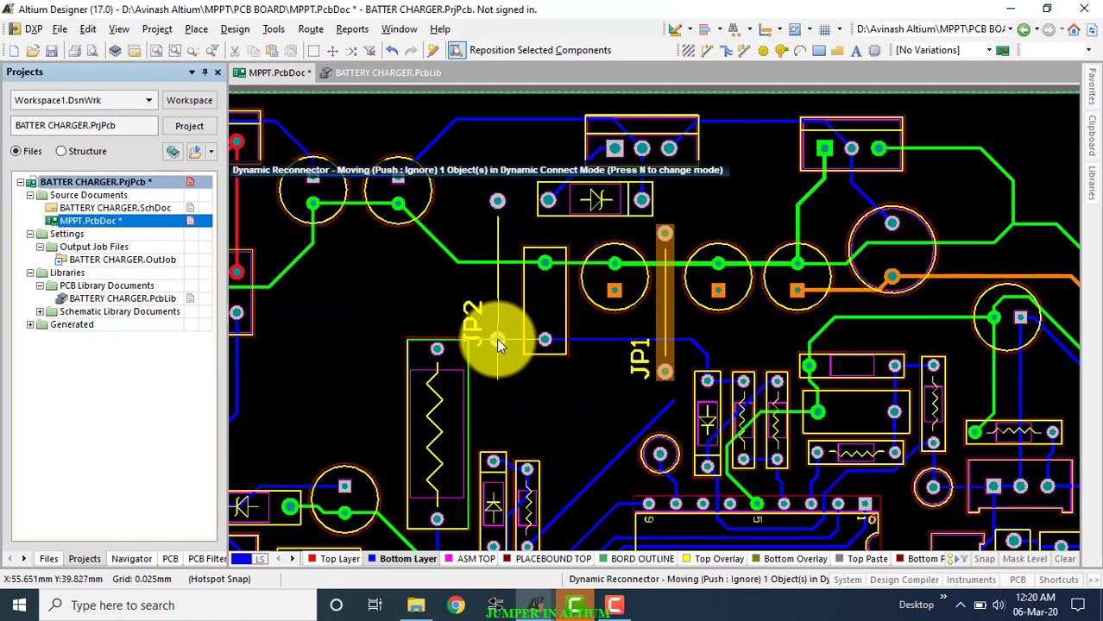
left_click(497, 339)
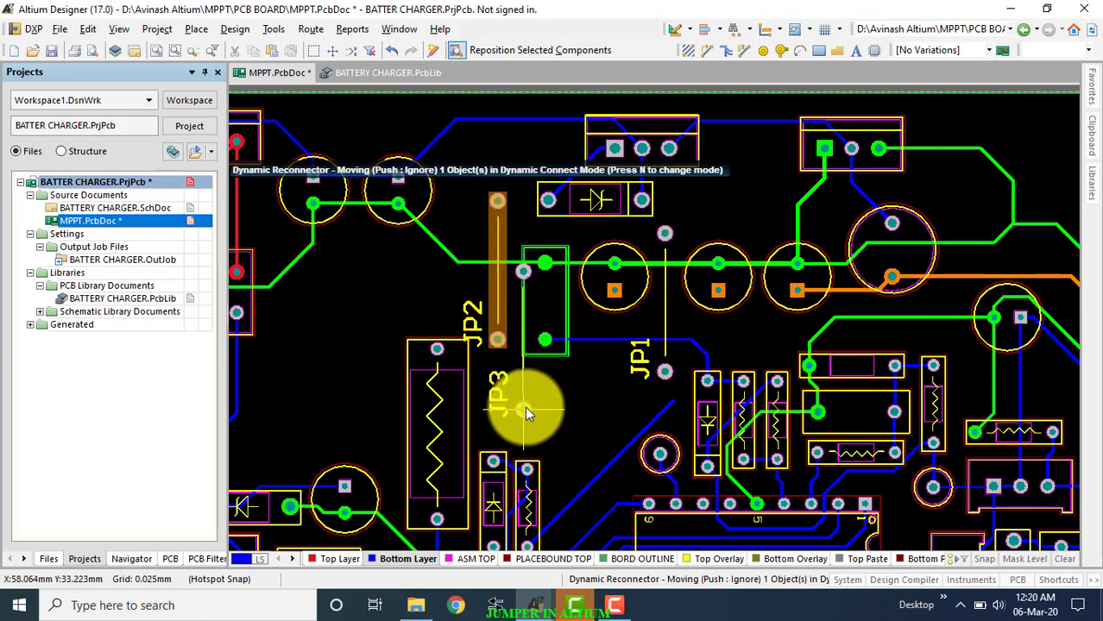
right_click(524, 406)
left_click(667, 417)
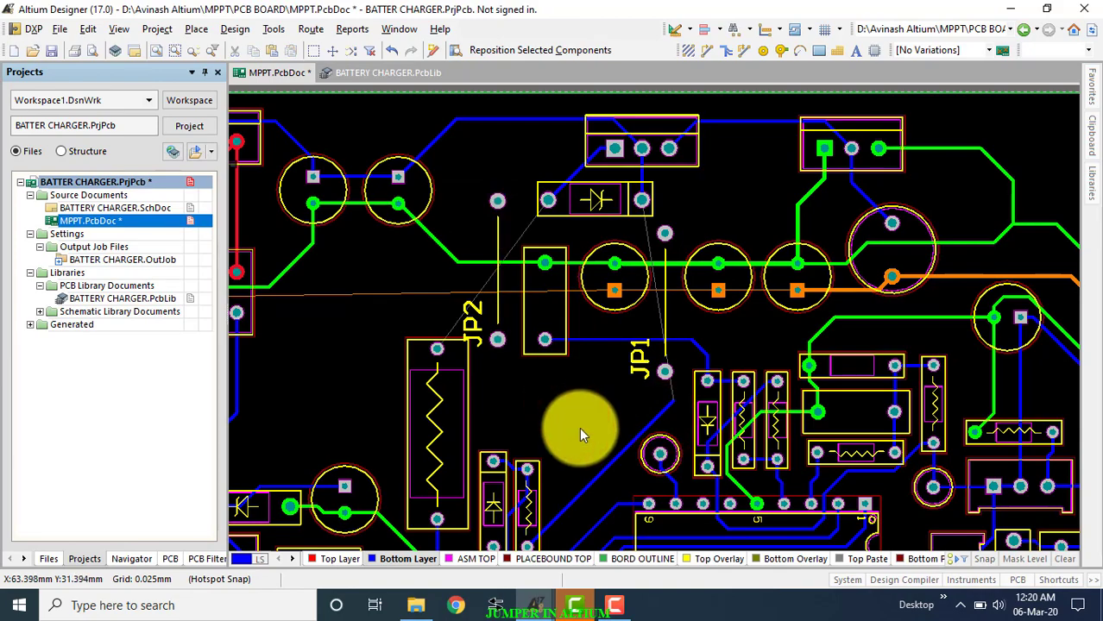
Zoom in on JP2 and assign its pad 2 to net NetQ1_1.
scroll(595, 414, "up", 1, "ctrl")
scroll(595, 413, "up", 1, "ctrl")
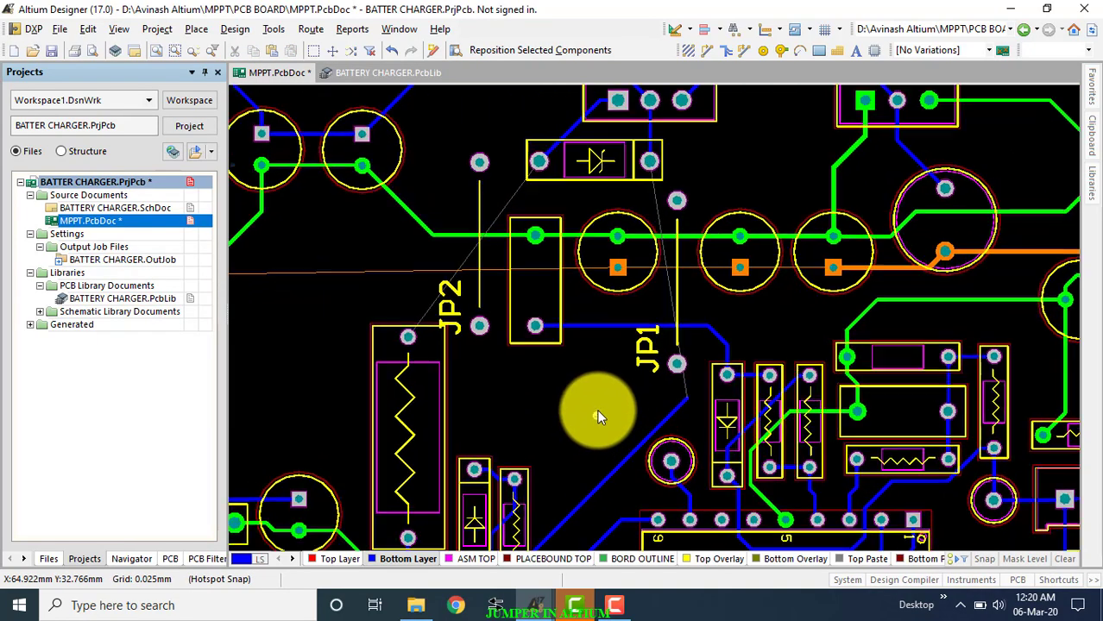
scroll(526, 315, "up", 3)
scroll(496, 326, "up", 1, "ctrl")
scroll(497, 324, "up", 2, "ctrl")
scroll(498, 323, "up", 1, "ctrl")
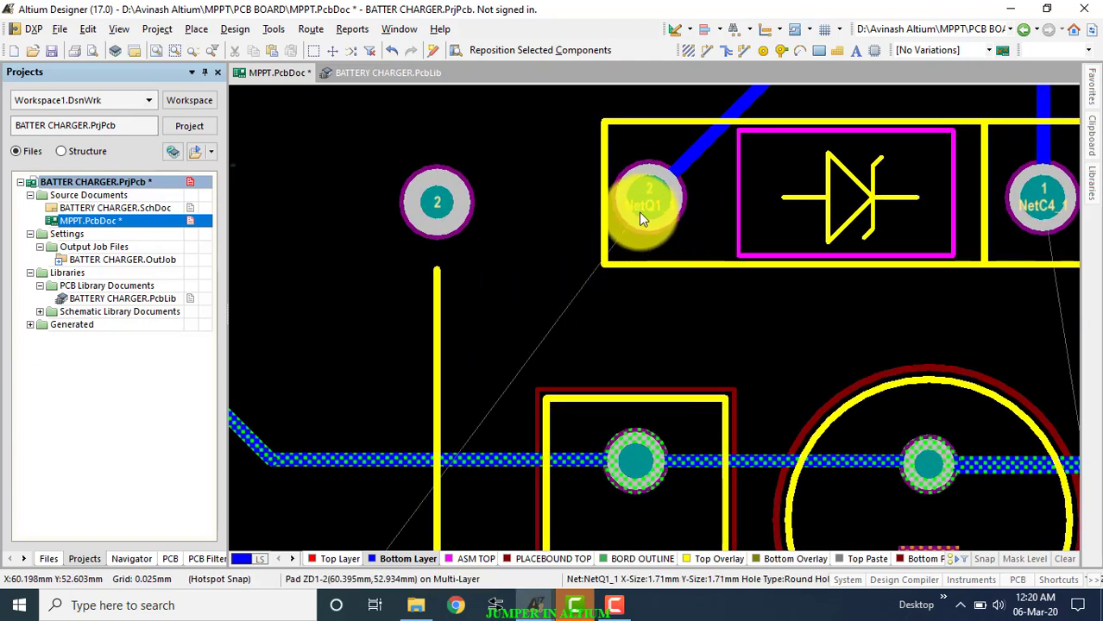
right_click_drag(659, 207, 649, 271)
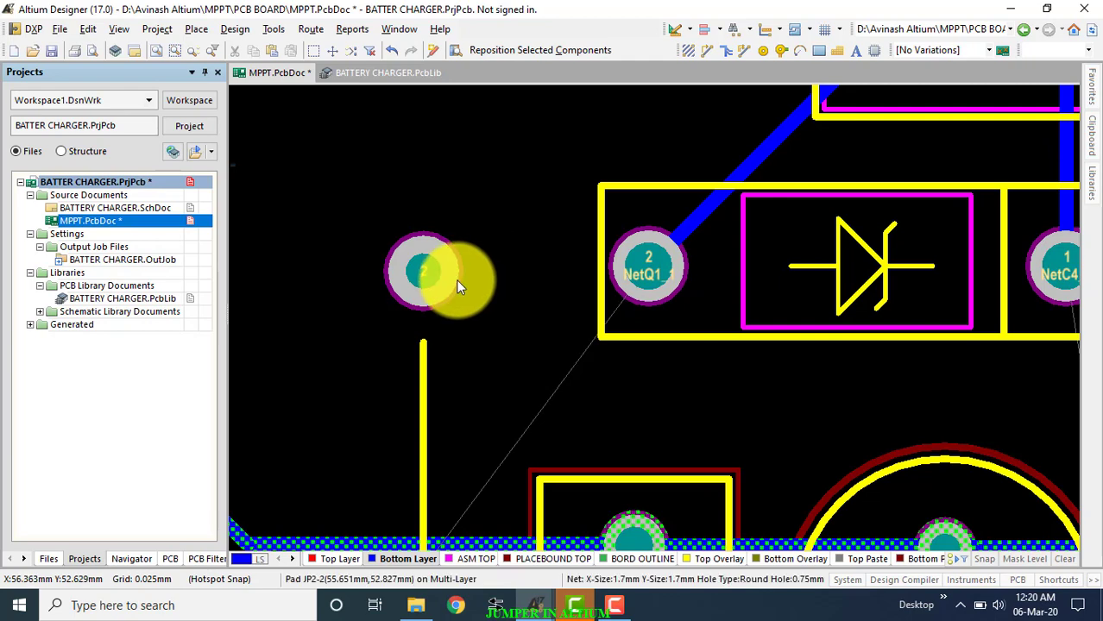
scroll(552, 276, "up", 2, "ctrl")
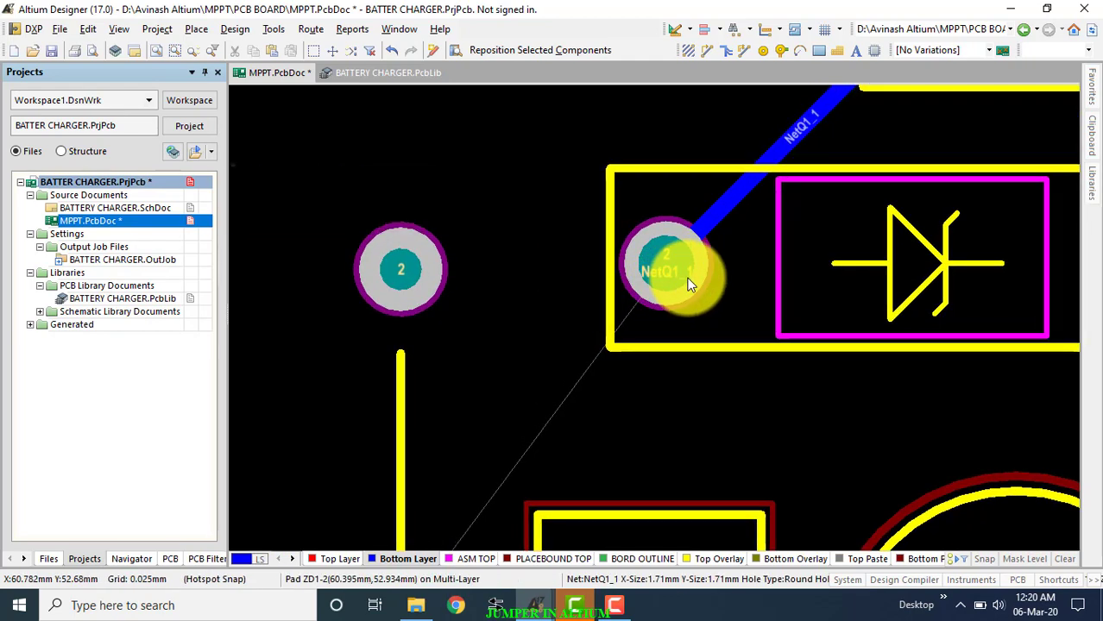
left_click(428, 295)
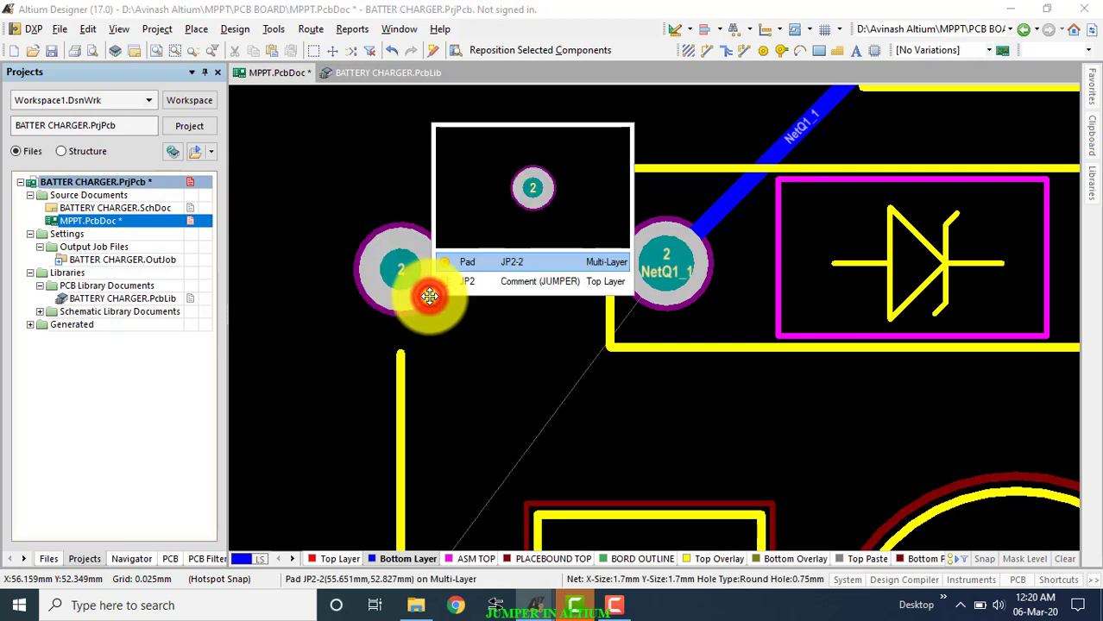
left_click(477, 261)
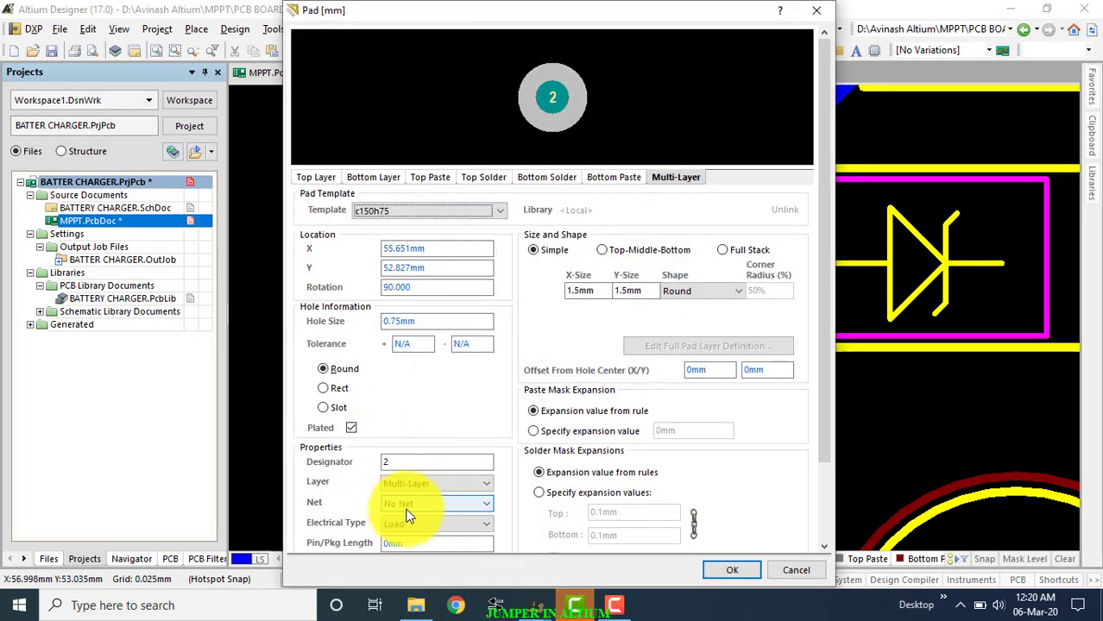
left_click(483, 507)
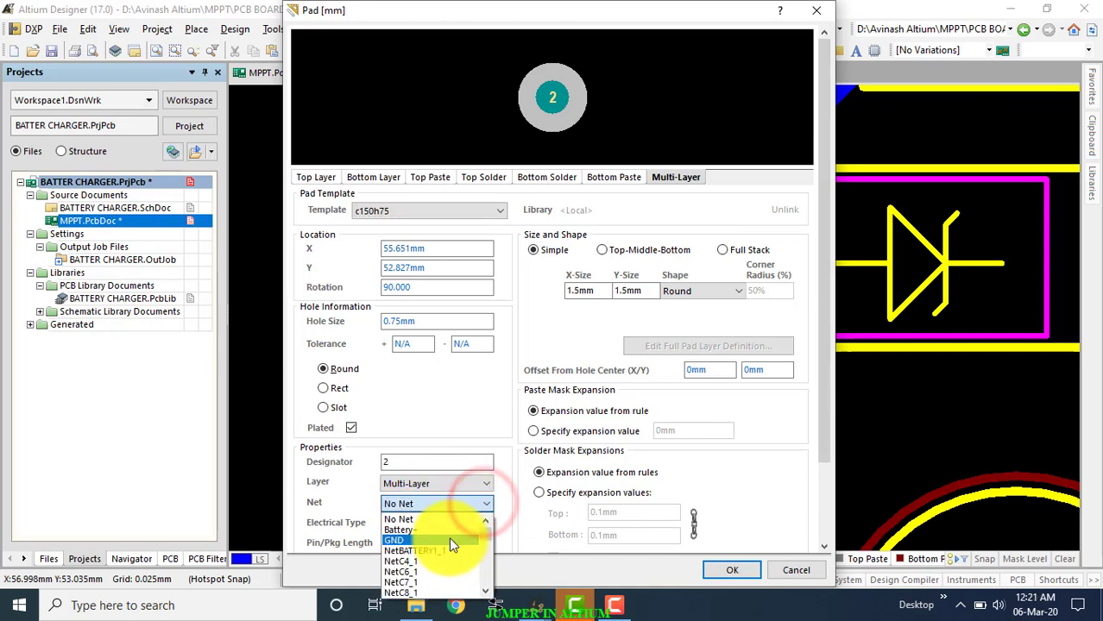
scroll(483, 541, "down", 2)
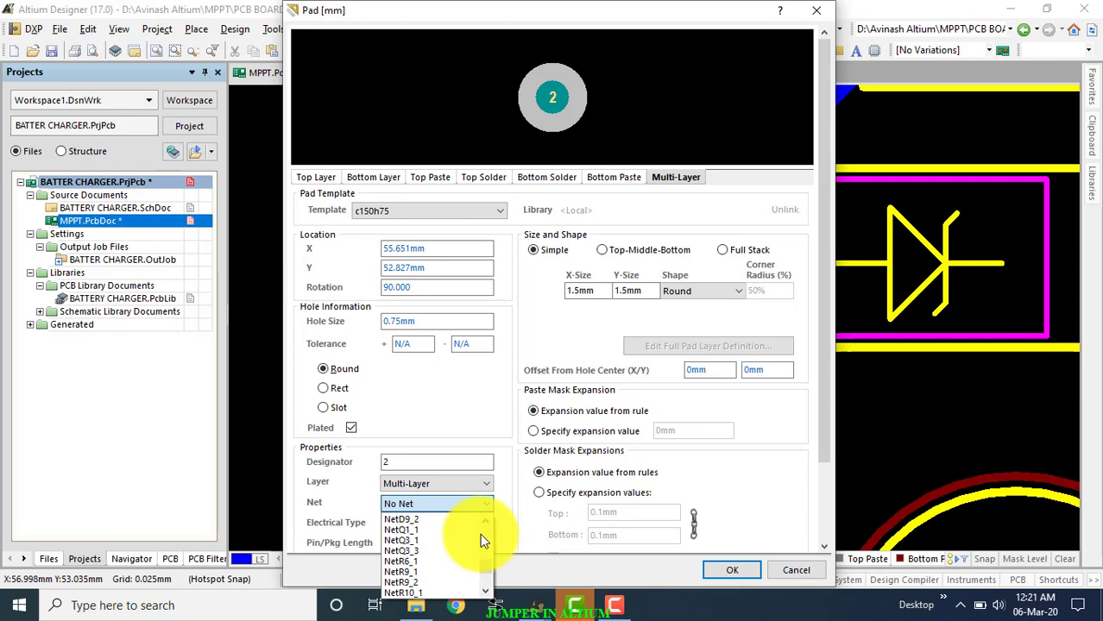
scroll(480, 533, "up", 1)
left_click(418, 531)
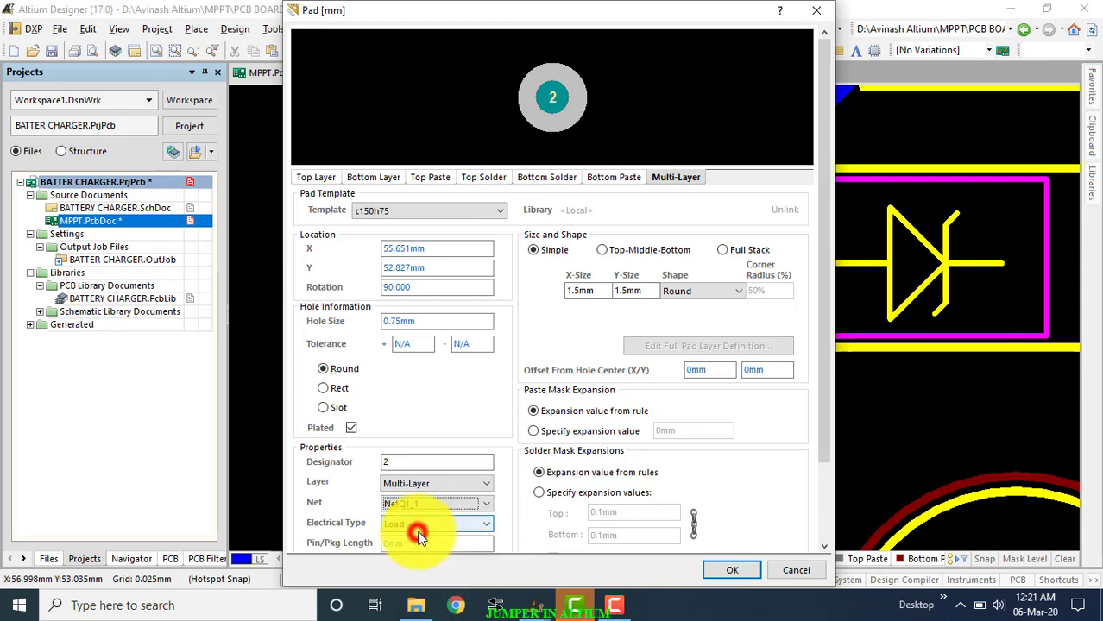
left_click(728, 572)
left_click(520, 373)
Assign JP2's pad 1 to net NetQ1_1, linking it to R3.
scroll(519, 373, "down", 2)
scroll(519, 373, "down", 3)
scroll(476, 336, "down", 1, "ctrl")
scroll(476, 337, "down", 1, "ctrl")
scroll(477, 337, "down", 2, "ctrl")
scroll(447, 374, "down", 1, "ctrl")
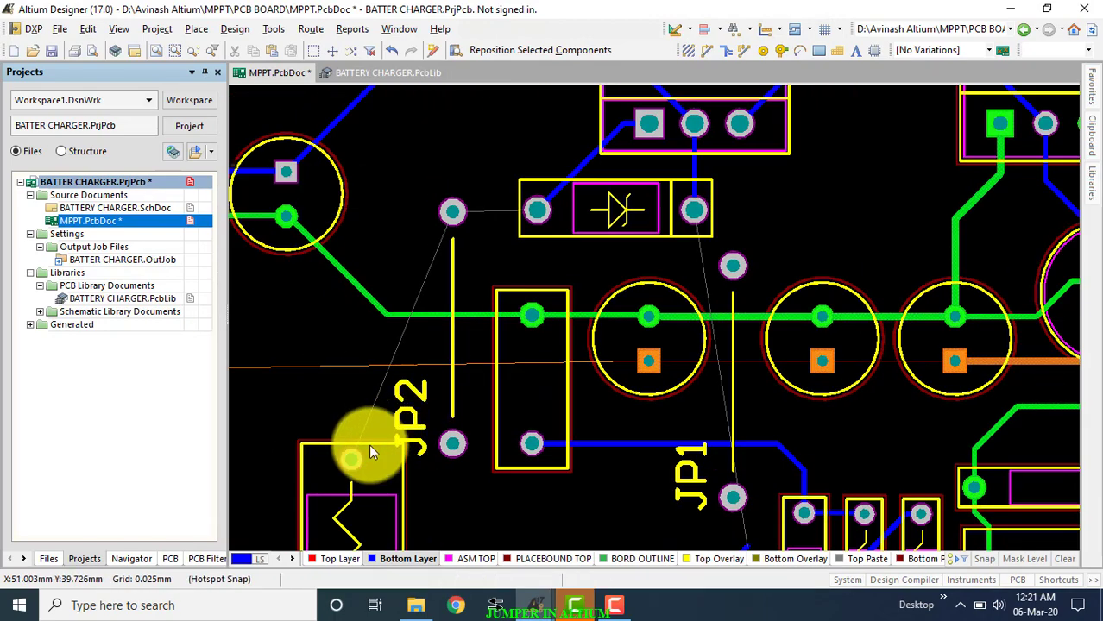
scroll(369, 442, "up", 2, "ctrl")
scroll(368, 443, "up", 2, "ctrl")
scroll(389, 455, "down", 2)
scroll(399, 379, "up", 1, "ctrl")
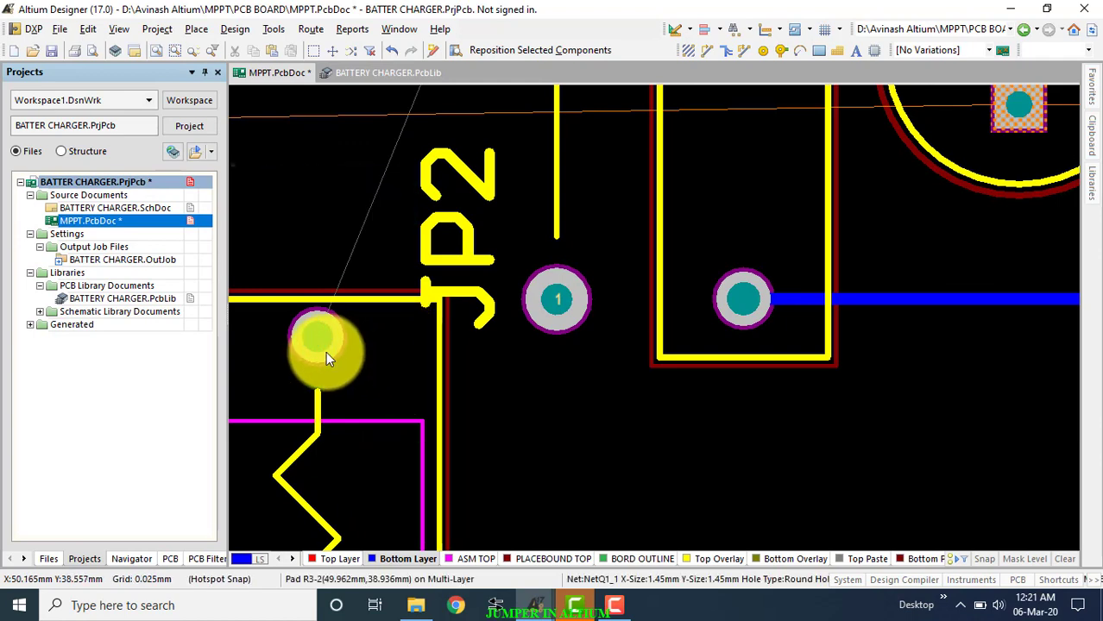
scroll(321, 350, "up", 1, "ctrl")
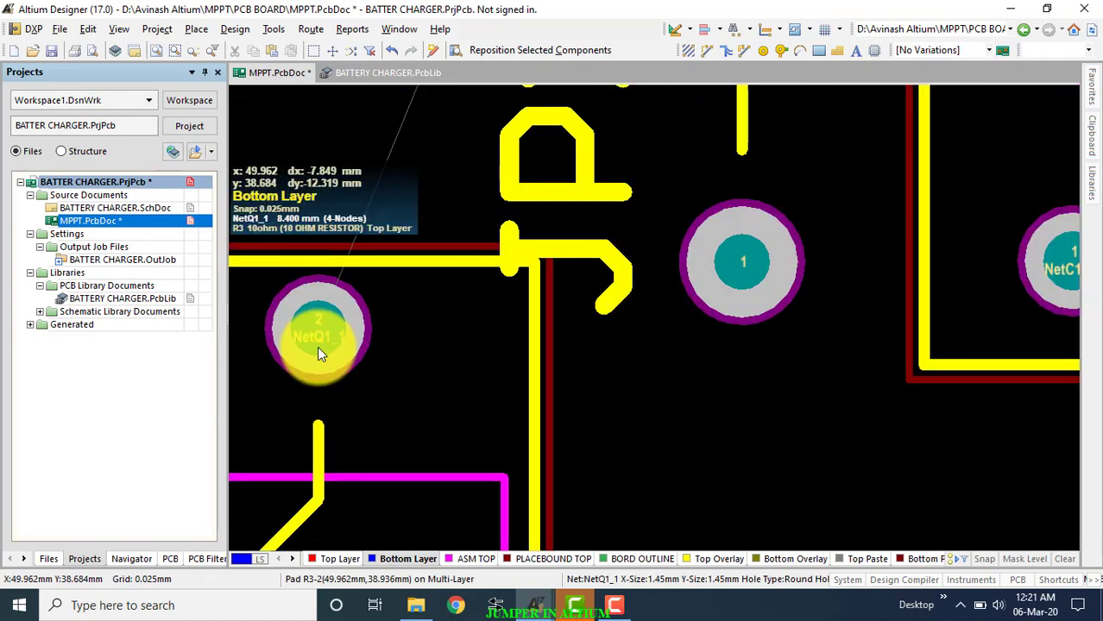
scroll(317, 346, "up", 1, "ctrl")
scroll(323, 333, "down", 1, "ctrl")
scroll(323, 333, "down", 2, "ctrl")
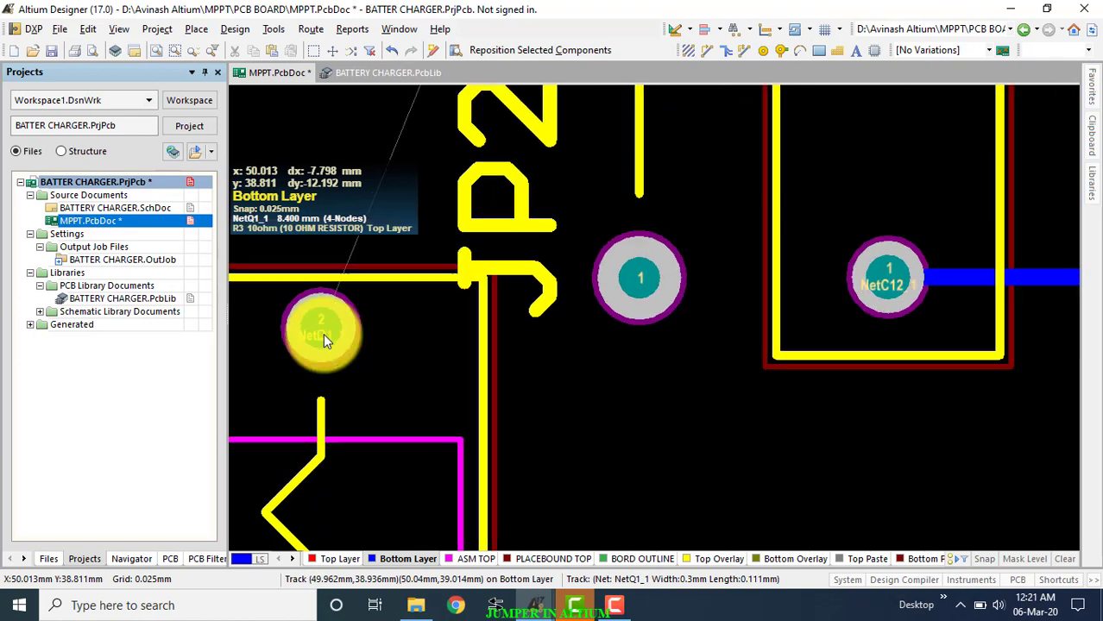
scroll(322, 333, "down", 1, "ctrl")
right_click_drag(322, 333, 518, 311)
left_click(518, 315)
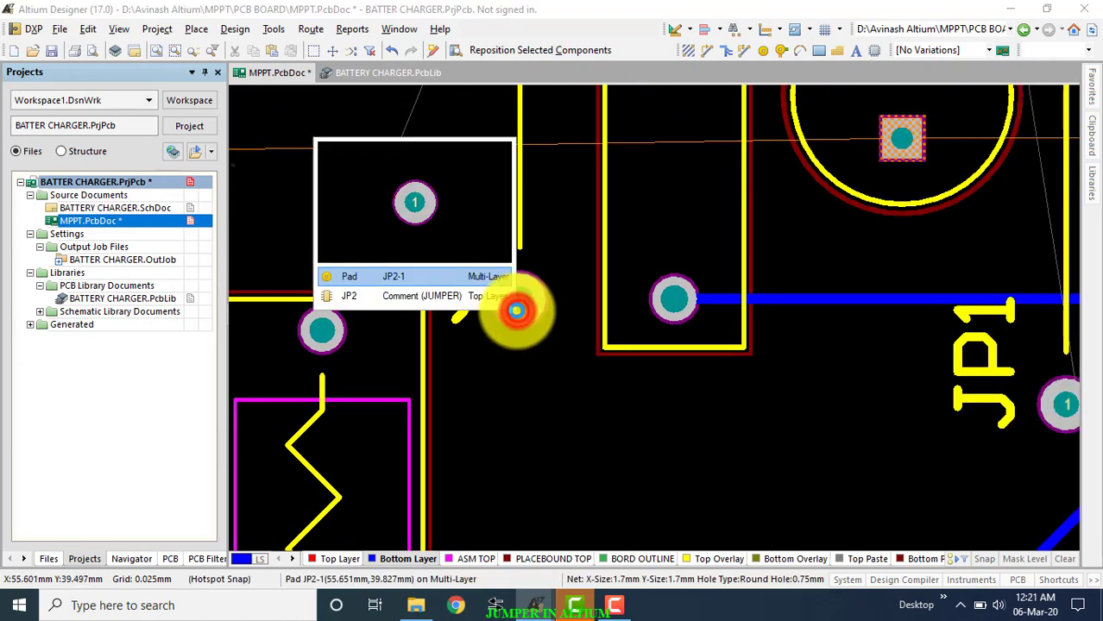
left_click(448, 278)
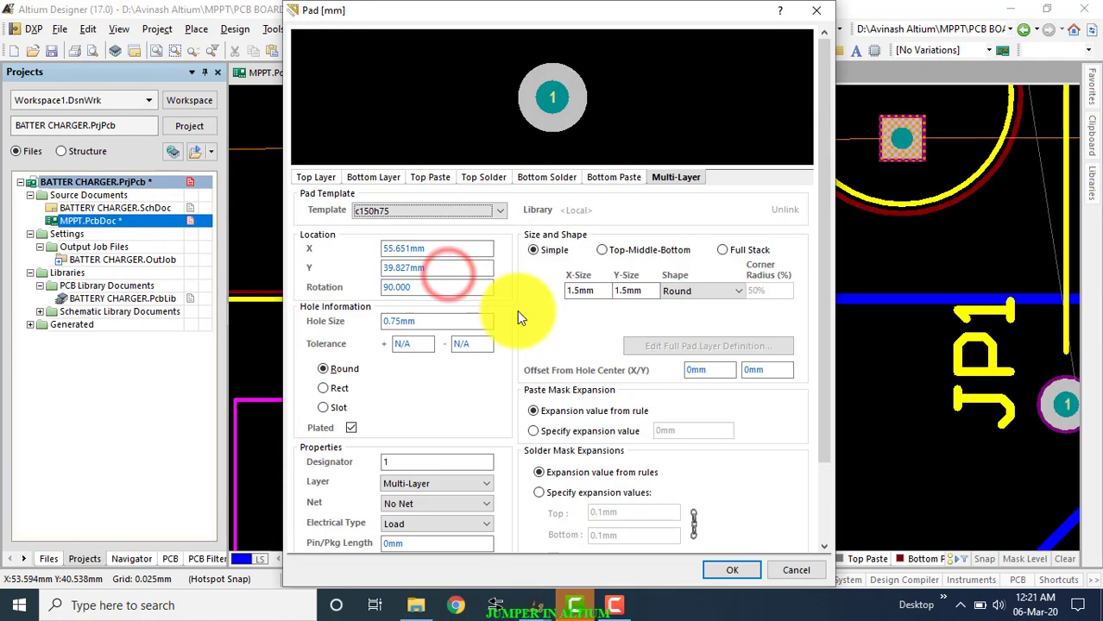
left_click(478, 505)
scroll(458, 537, "down", 2)
scroll(455, 544, "down", 3)
scroll(444, 540, "up", 1)
scroll(438, 531, "up", 1)
scroll(431, 524, "up", 1)
scroll(431, 540, "up", 2)
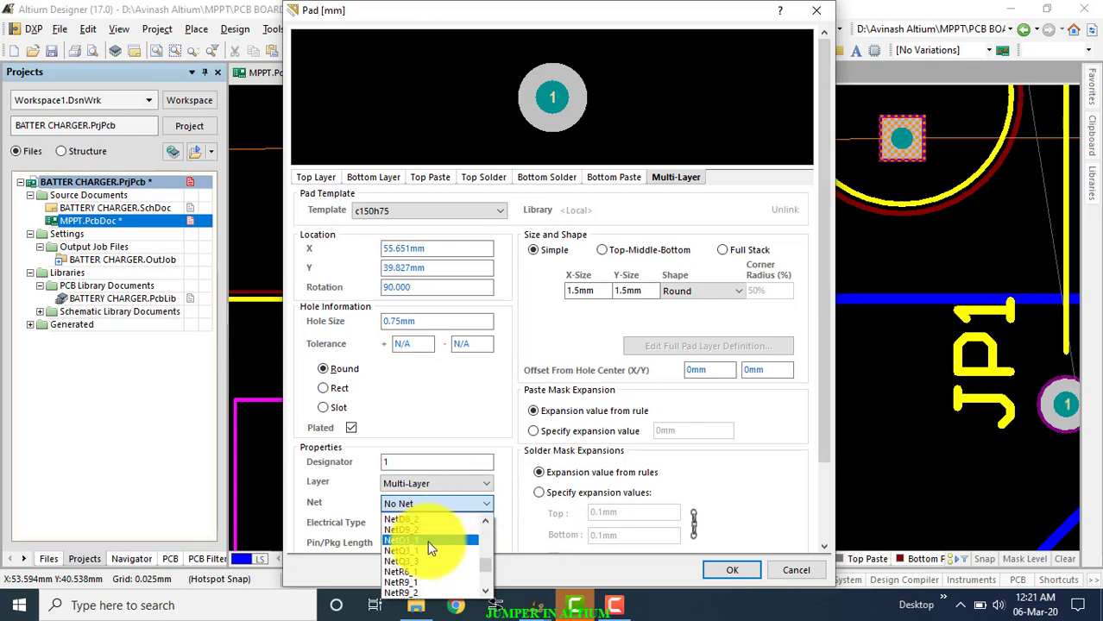
left_click(429, 542)
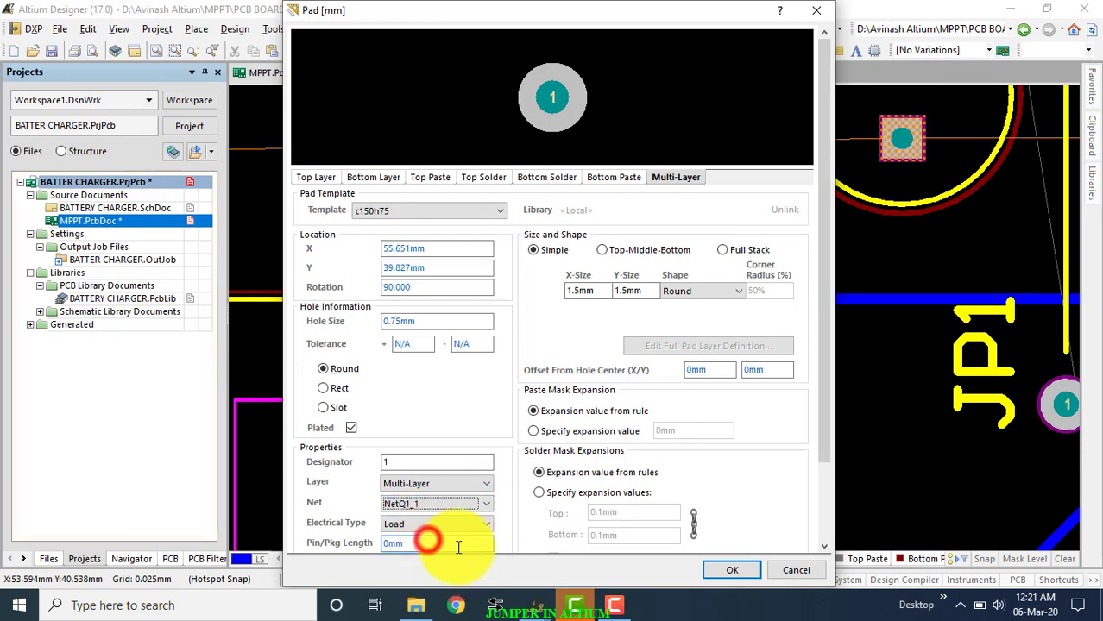
left_click(720, 575)
left_click(554, 418)
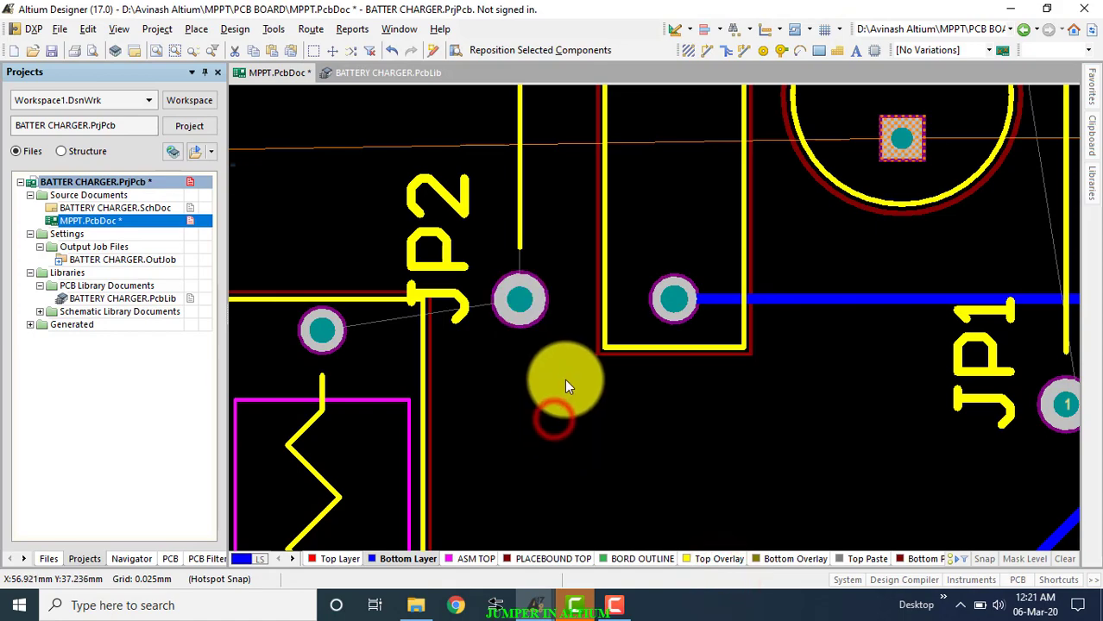
scroll(565, 371, "down", 3, "ctrl")
scroll(604, 354, "up", 1, "ctrl")
scroll(882, 289, "up", 1, "ctrl")
scroll(863, 293, "up", 1, "ctrl")
scroll(845, 296, "up", 1, "ctrl")
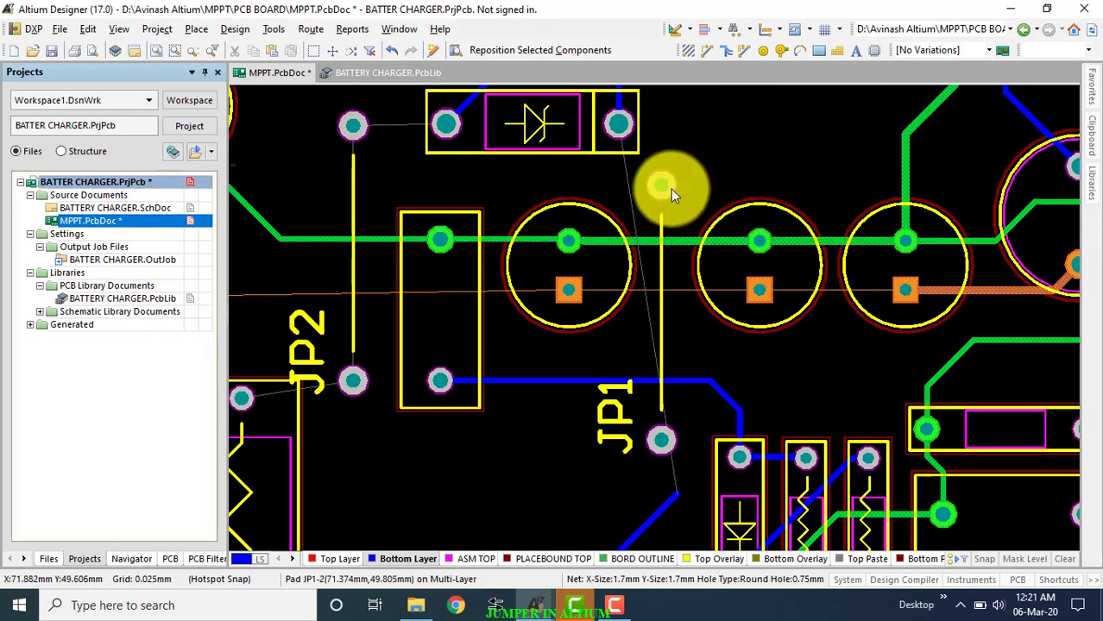
Zoom in on JP1 beside the zener diode and pick its unnetted pad 2.
key("ctrl+w")
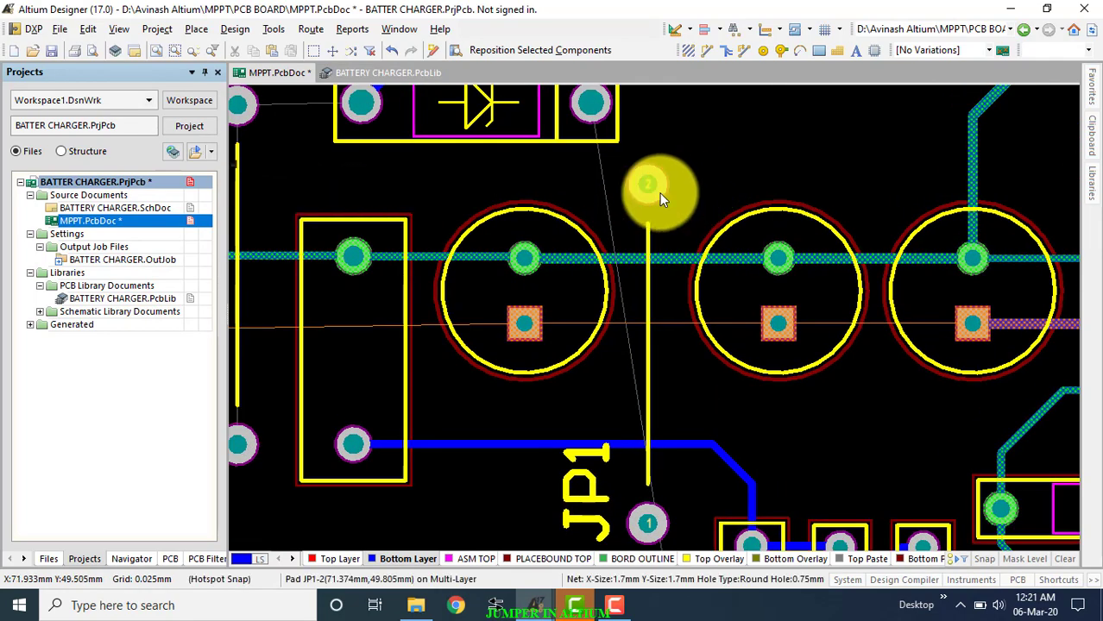
scroll(624, 132, "up", 1, "ctrl")
scroll(608, 171, "up", 2, "ctrl")
scroll(599, 215, "up", 2, "ctrl")
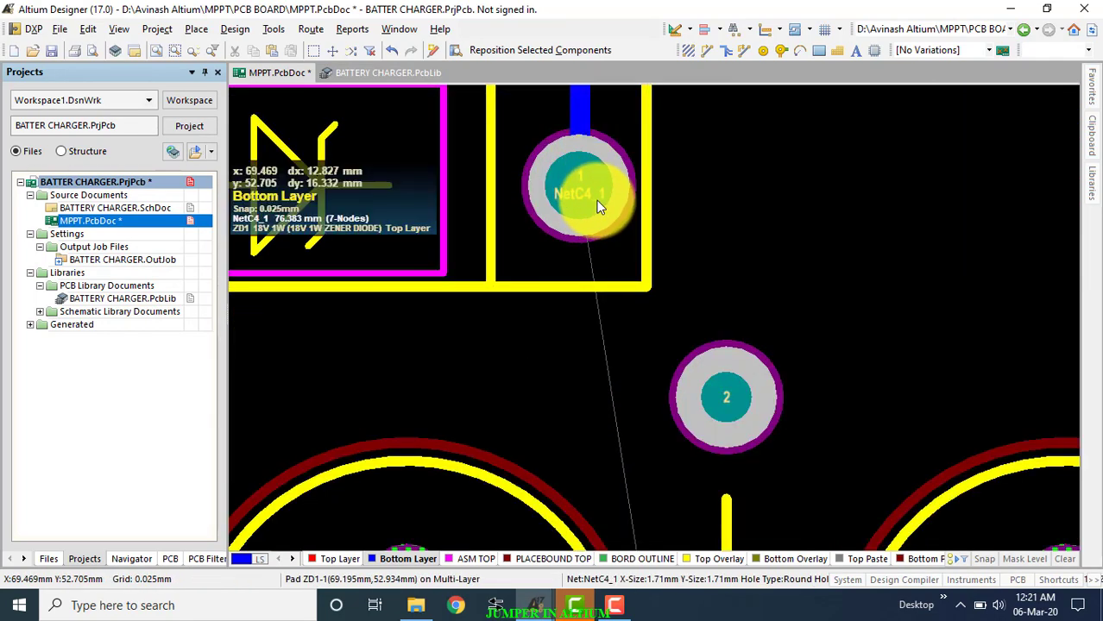
scroll(688, 239, "down", 2)
left_click(742, 286)
Assign JP1 pad 2 to net NetC4_1 in its Pad properties.
left_click(601, 255)
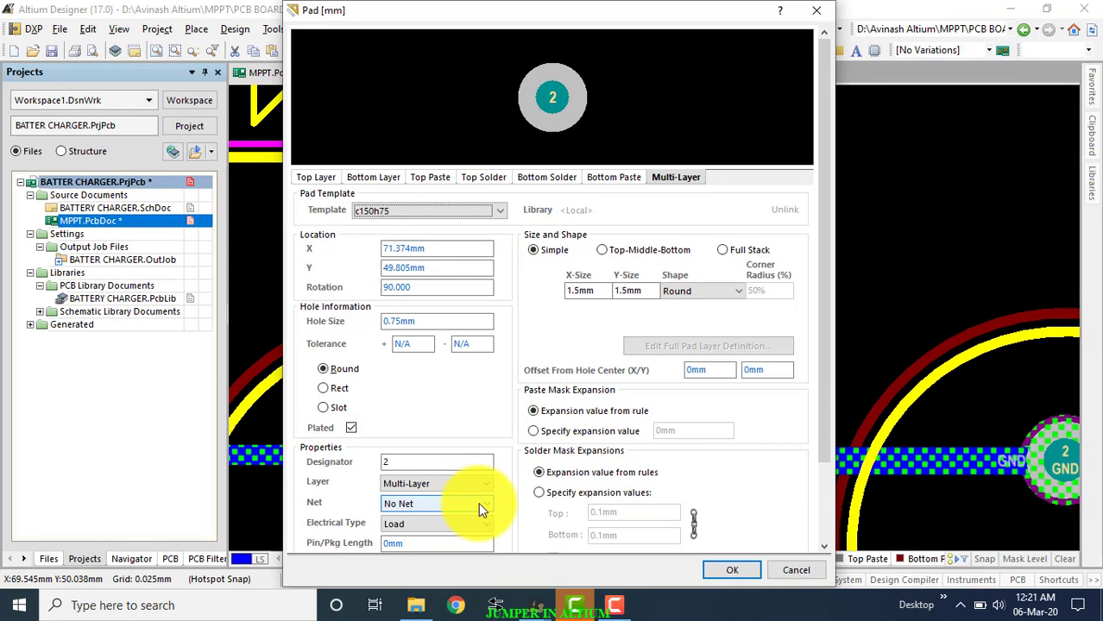
left_click(483, 505)
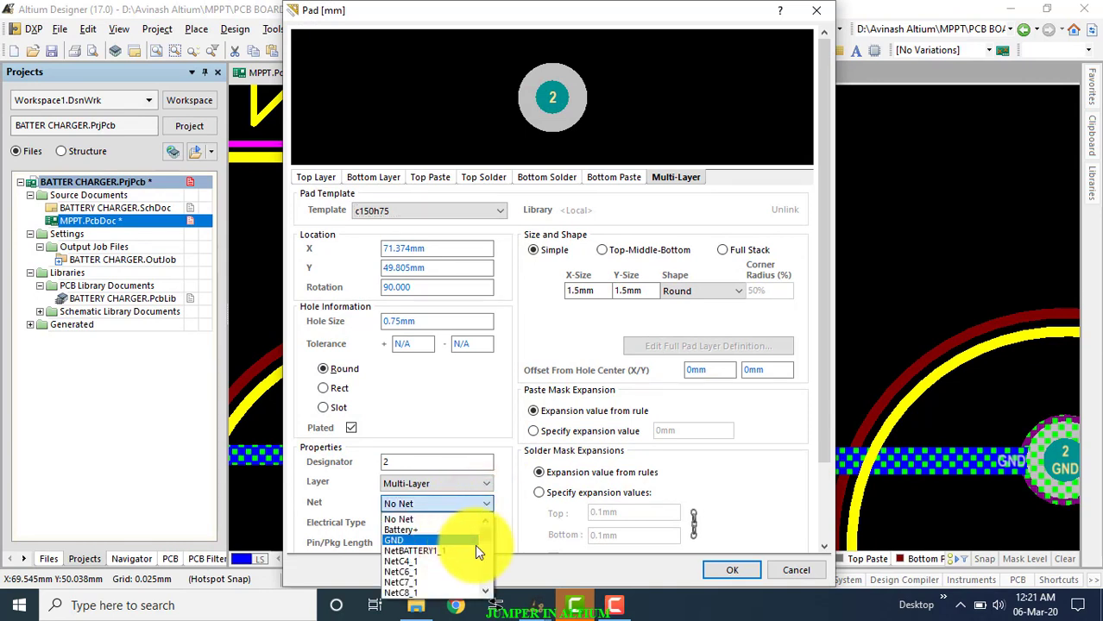
scroll(462, 562, "down", 1)
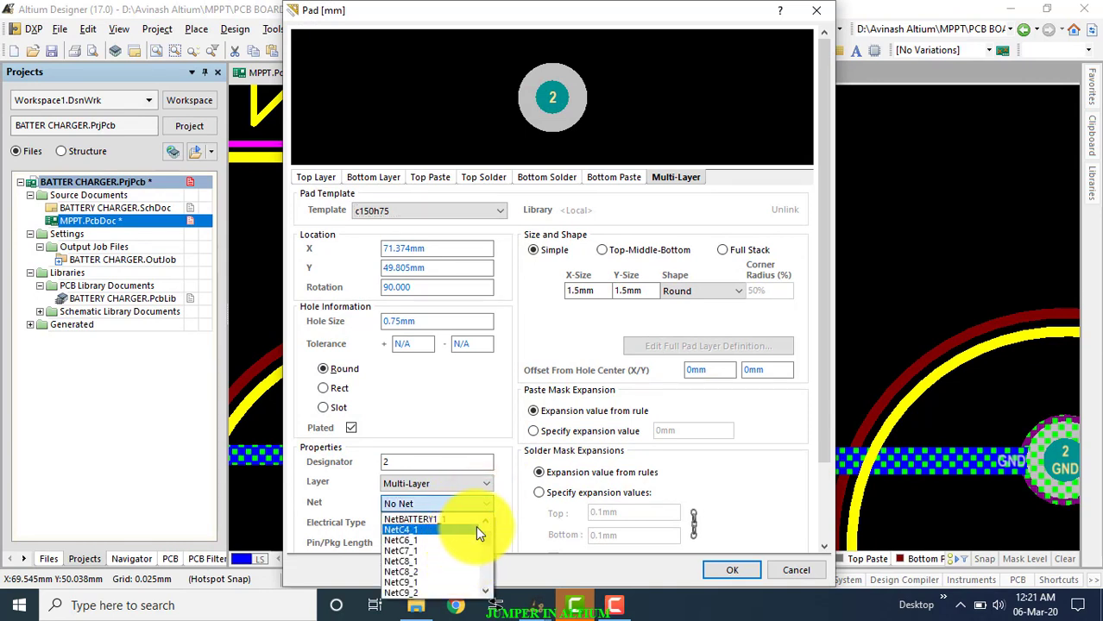
scroll(478, 545, "down", 1)
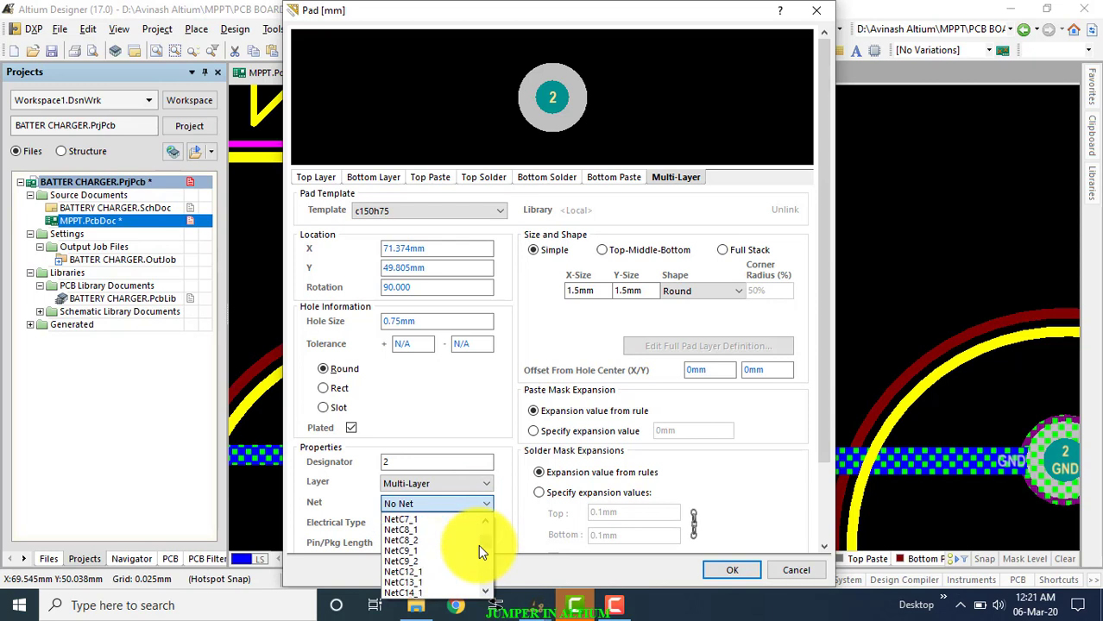
scroll(478, 544, "down", 1)
scroll(478, 545, "down", 1)
scroll(478, 545, "down", 1)
scroll(476, 542, "down", 2)
scroll(476, 534, "down", 2)
scroll(478, 531, "down", 2)
scroll(477, 532, "down", 2)
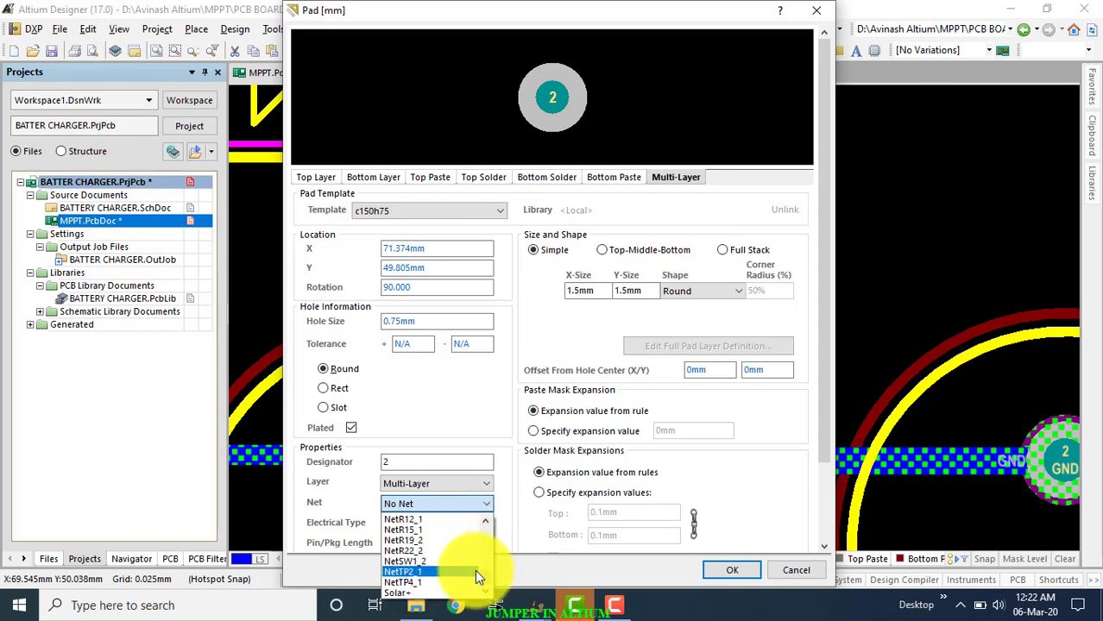
scroll(474, 552, "up", 1)
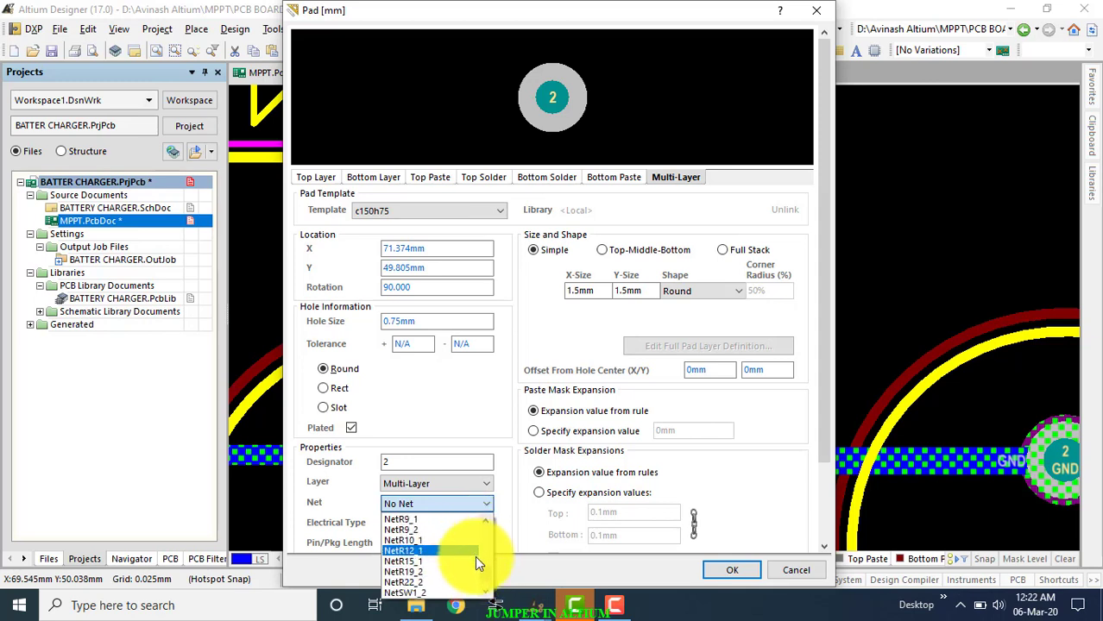
scroll(476, 544, "up", 1)
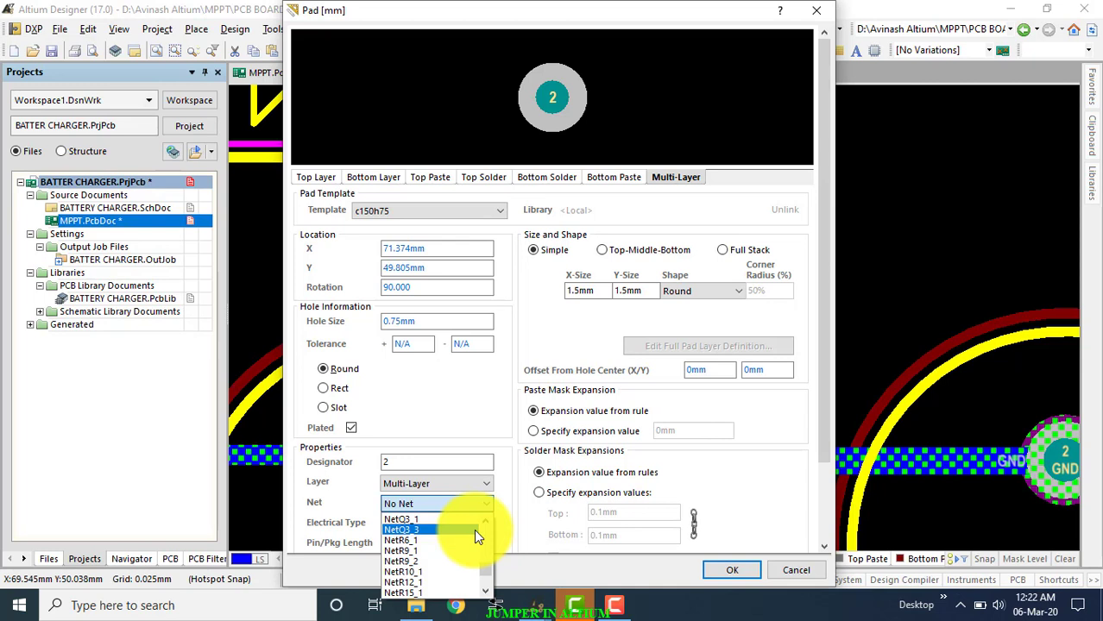
scroll(474, 529, "up", 1)
scroll(474, 528, "up", 1)
scroll(474, 528, "up", 1)
scroll(474, 528, "up", 1)
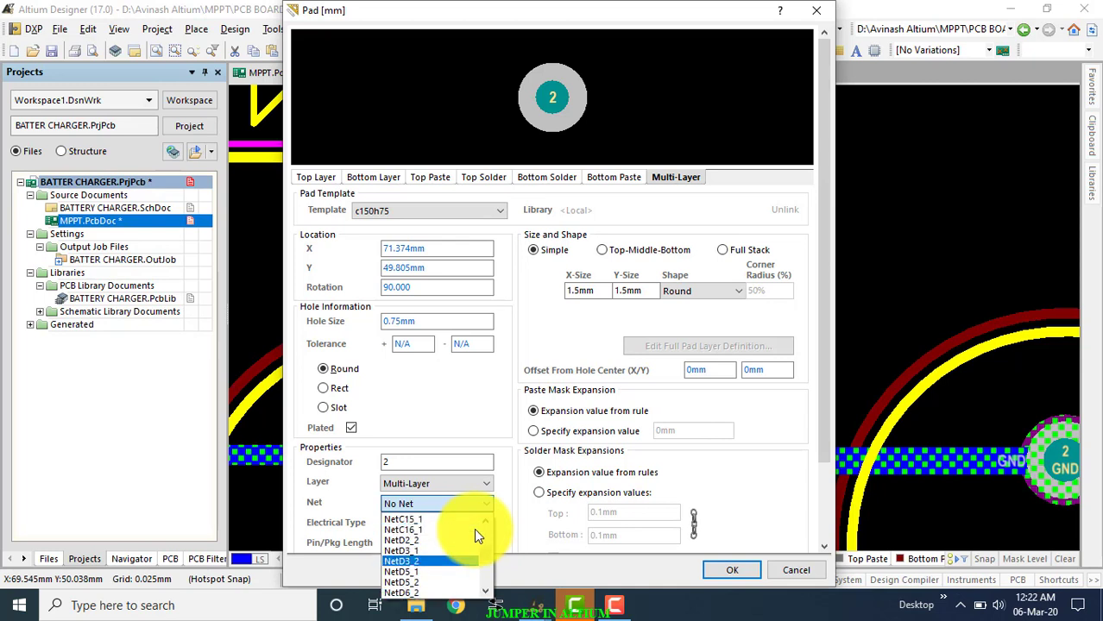
scroll(474, 528, "up", 1)
scroll(473, 528, "up", 1)
scroll(474, 528, "up", 1)
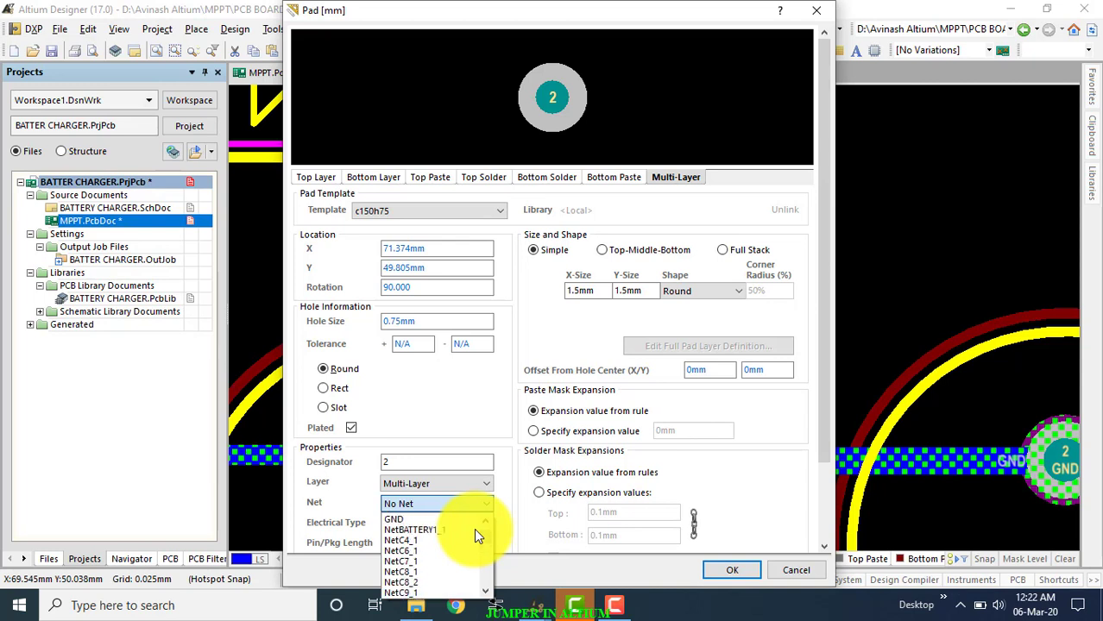
scroll(474, 528, "down", 1)
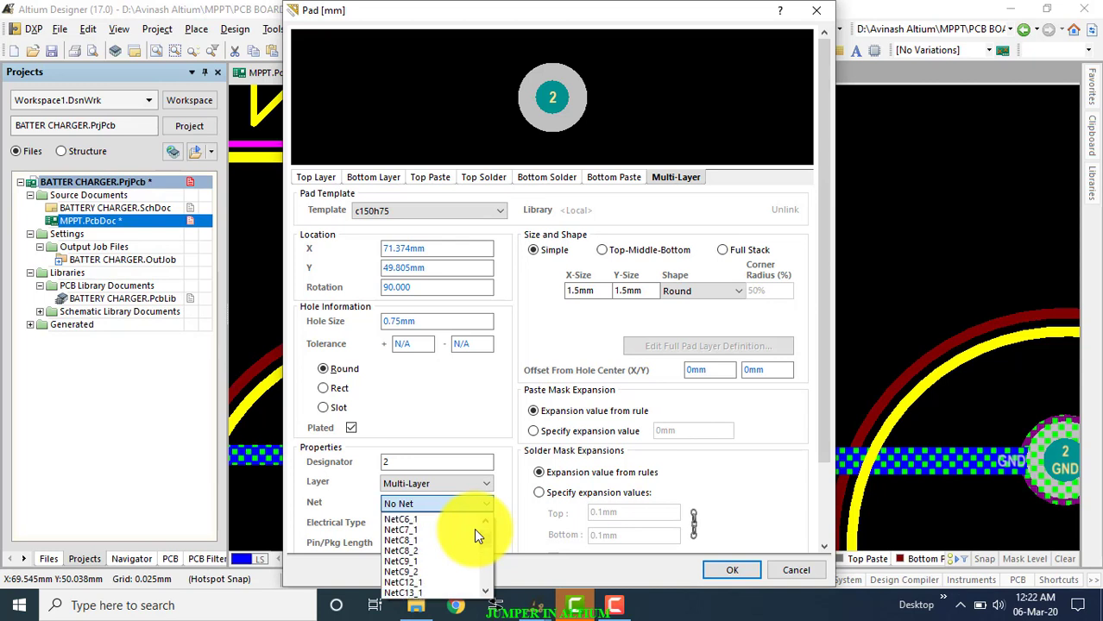
scroll(474, 528, "down", 1)
scroll(474, 527, "down", 1)
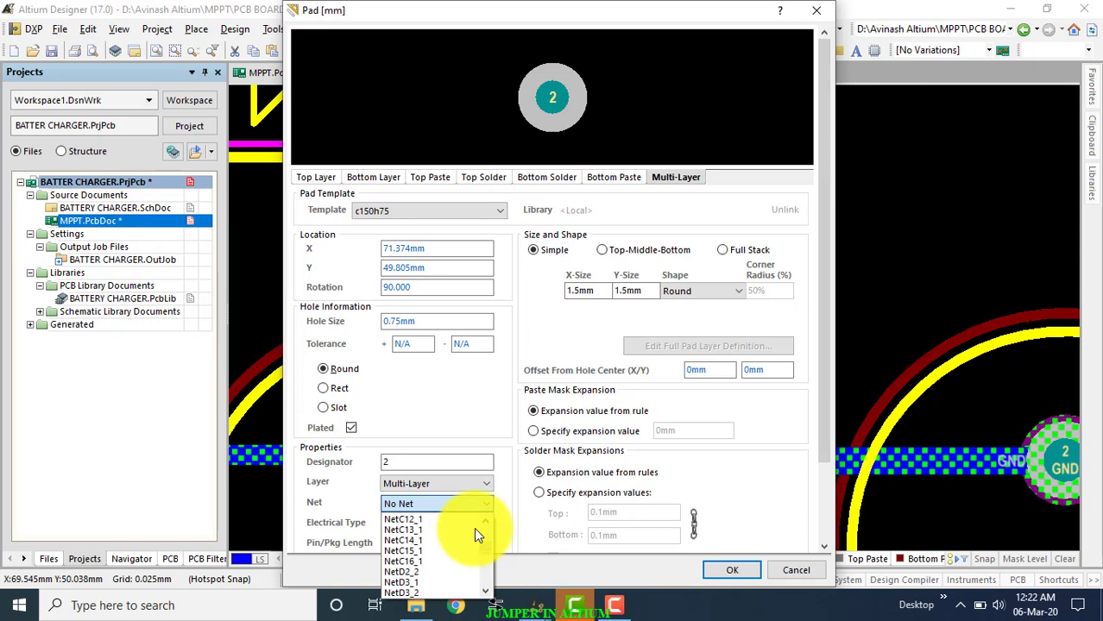
scroll(473, 527, "down", 4)
scroll(474, 527, "down", 2)
scroll(470, 527, "up", 5)
left_click(437, 558)
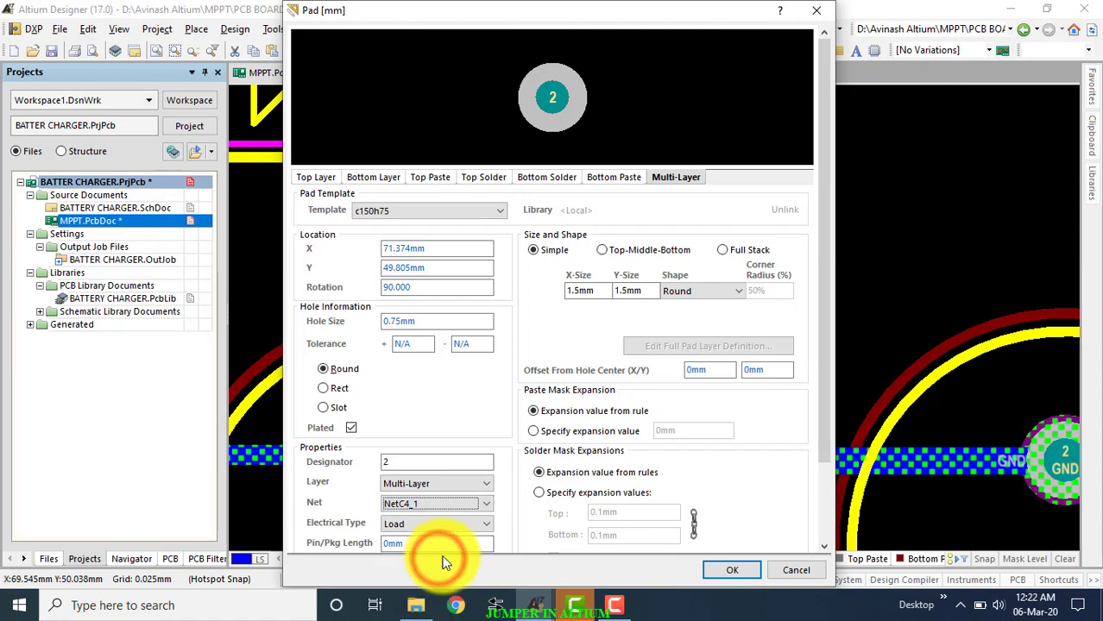
left_click(715, 571)
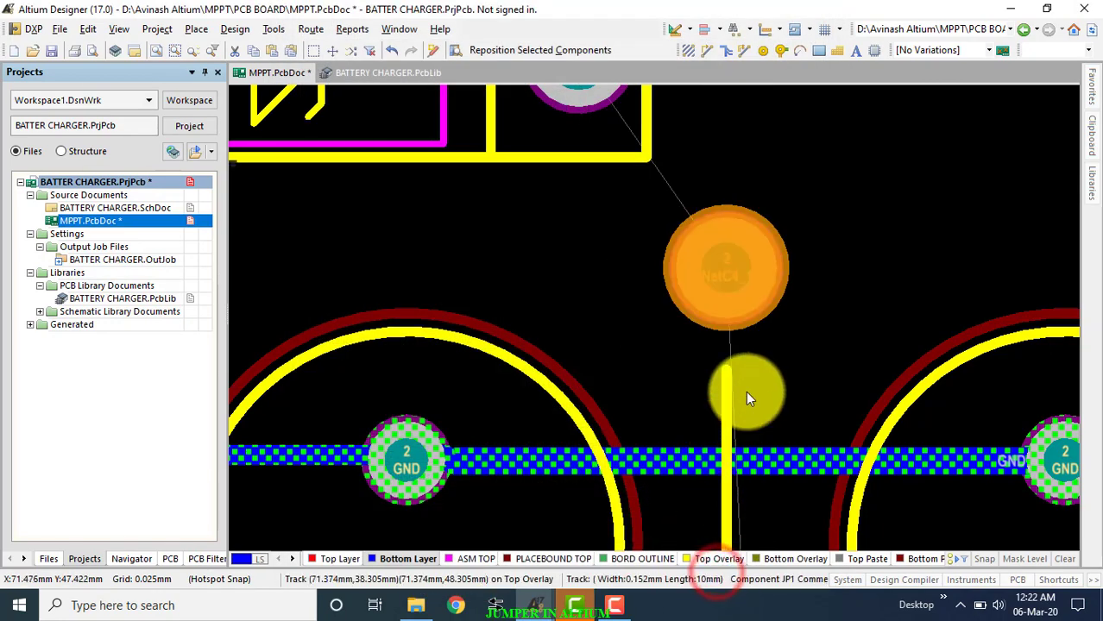
Set JP1 pad 1's net to NetC4_1 in the Pad dialog.
scroll(799, 287, "down", 3)
scroll(799, 287, "down", 3)
scroll(797, 288, "down", 2)
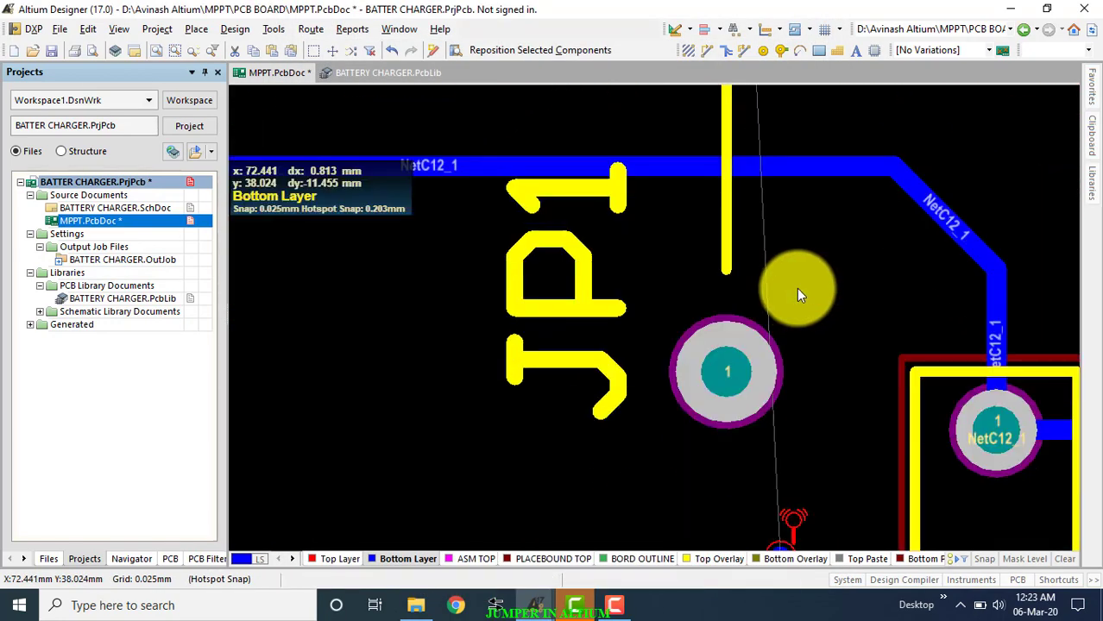
scroll(795, 300, "down", 3, "ctrl")
scroll(796, 300, "down", 1, "ctrl")
scroll(795, 300, "down", 1, "ctrl")
scroll(796, 300, "down", 1, "ctrl")
scroll(796, 300, "down", 1, "ctrl")
scroll(796, 300, "down", 3)
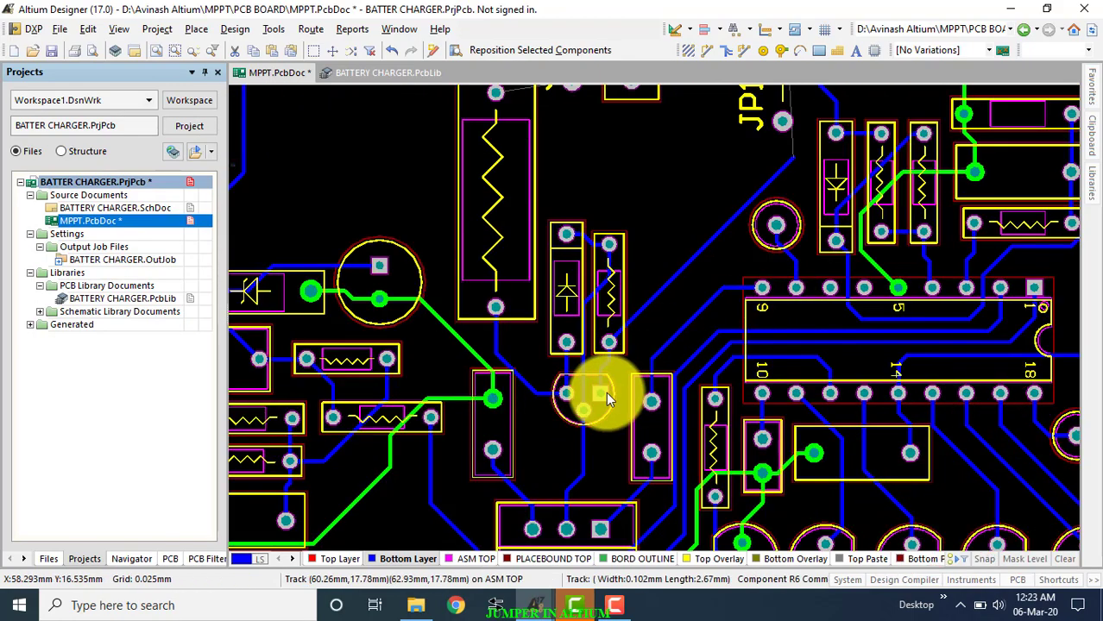
scroll(626, 335, "up", 2, "ctrl")
scroll(604, 342, "up", 2, "ctrl")
scroll(573, 353, "up", 2, "ctrl")
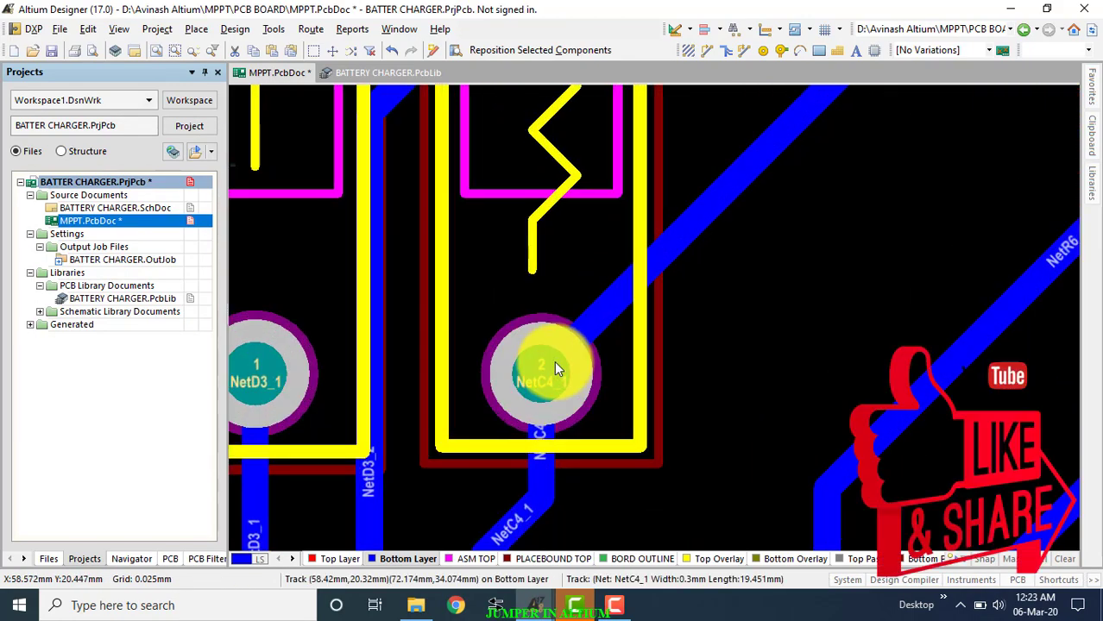
scroll(556, 363, "up", 1, "ctrl")
scroll(559, 362, "down", 3, "ctrl")
scroll(739, 231, "down", 1, "ctrl")
scroll(742, 226, "up", 1, "ctrl")
scroll(779, 240, "up", 1, "ctrl")
scroll(780, 240, "up", 2, "ctrl")
left_click(743, 227)
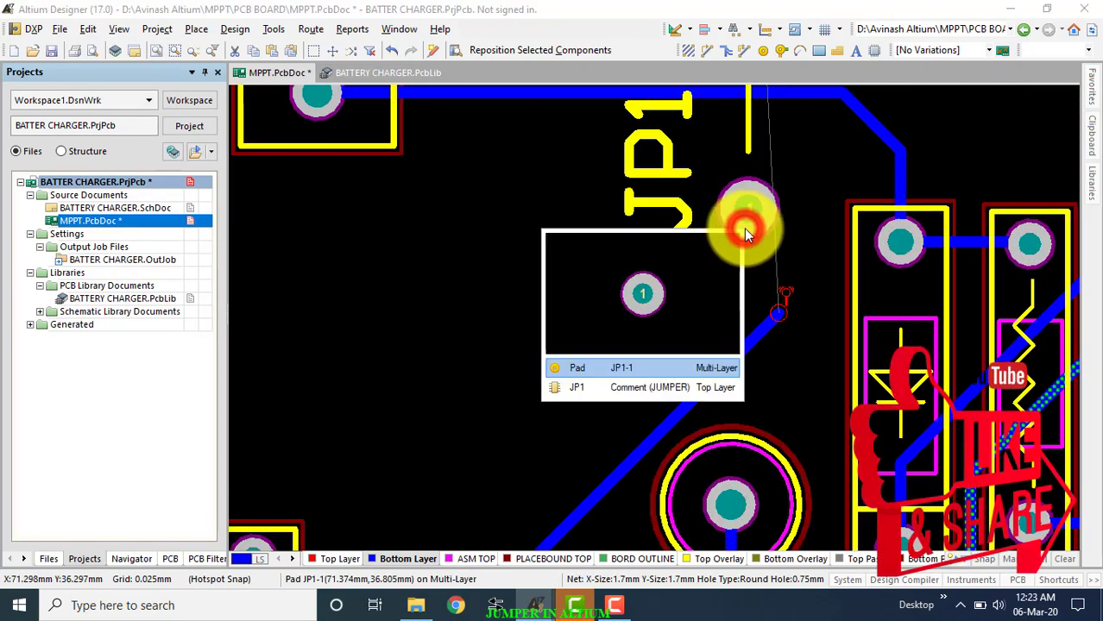
left_click(681, 366)
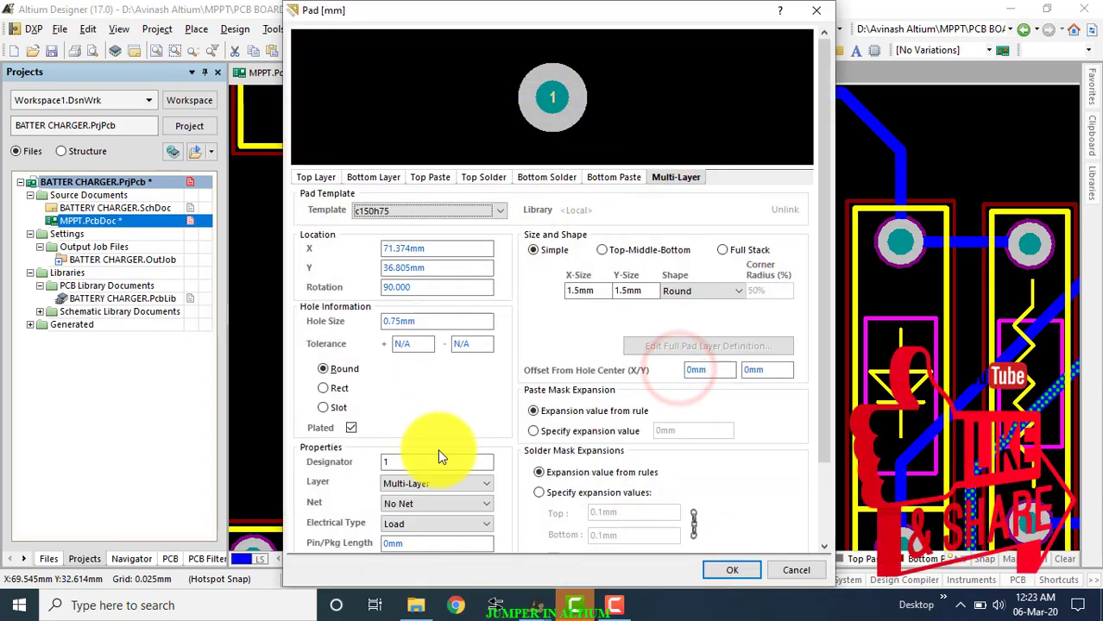
left_click(481, 507)
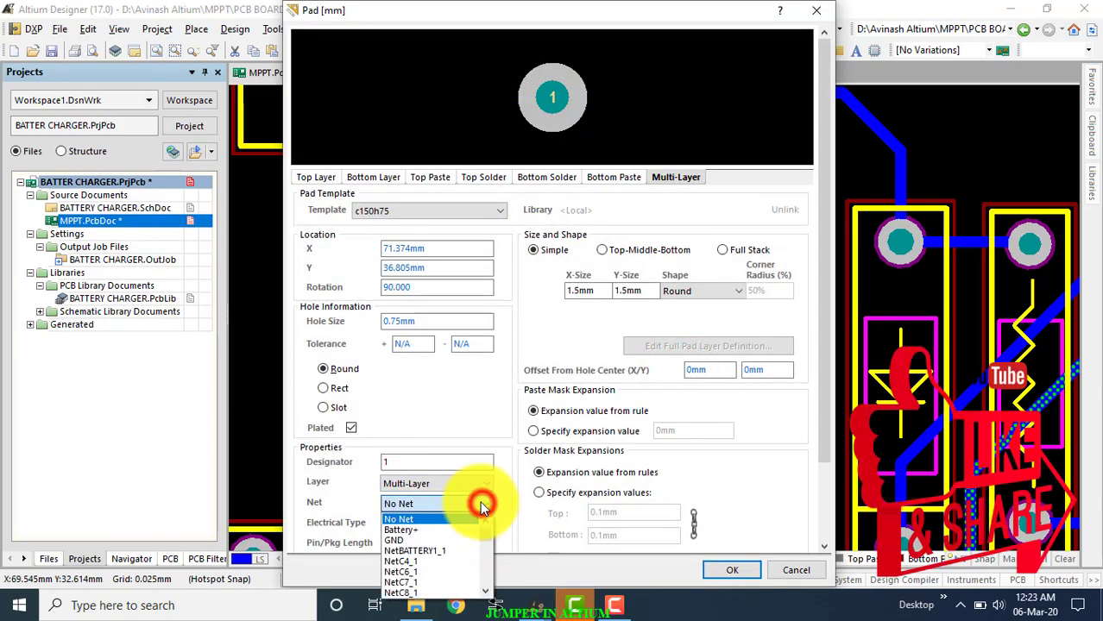
left_click(432, 562)
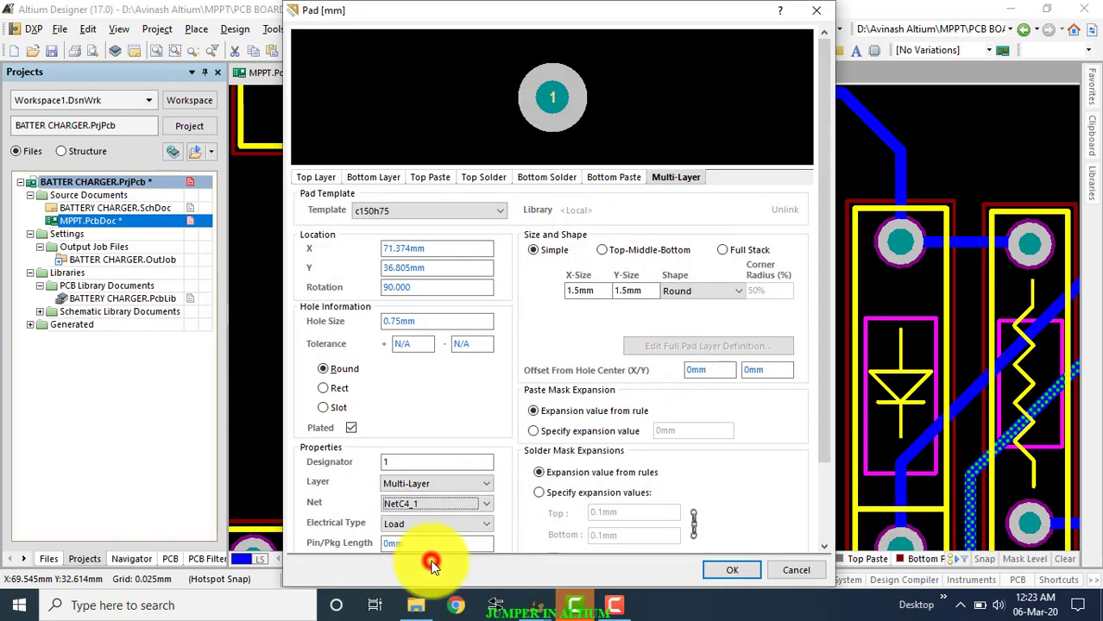
left_click(740, 571)
Route a bottom-layer NetC4_1 track from the Q1 pad to JP1 pad 2.
left_click(670, 318)
scroll(759, 304, "down", 2, "ctrl")
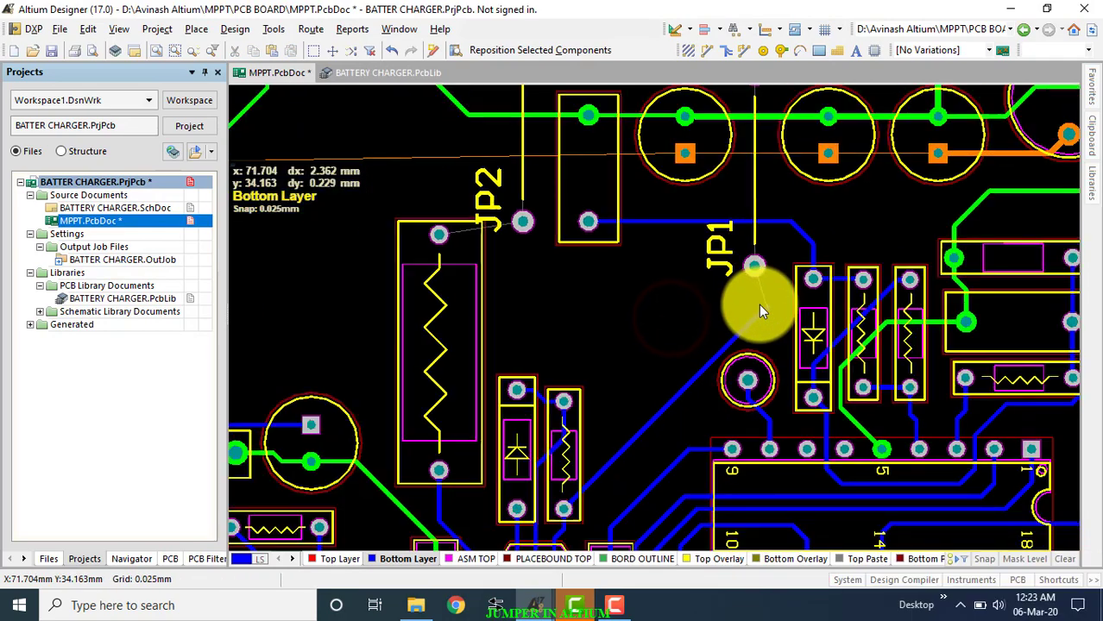
scroll(759, 304, "down", 1, "ctrl")
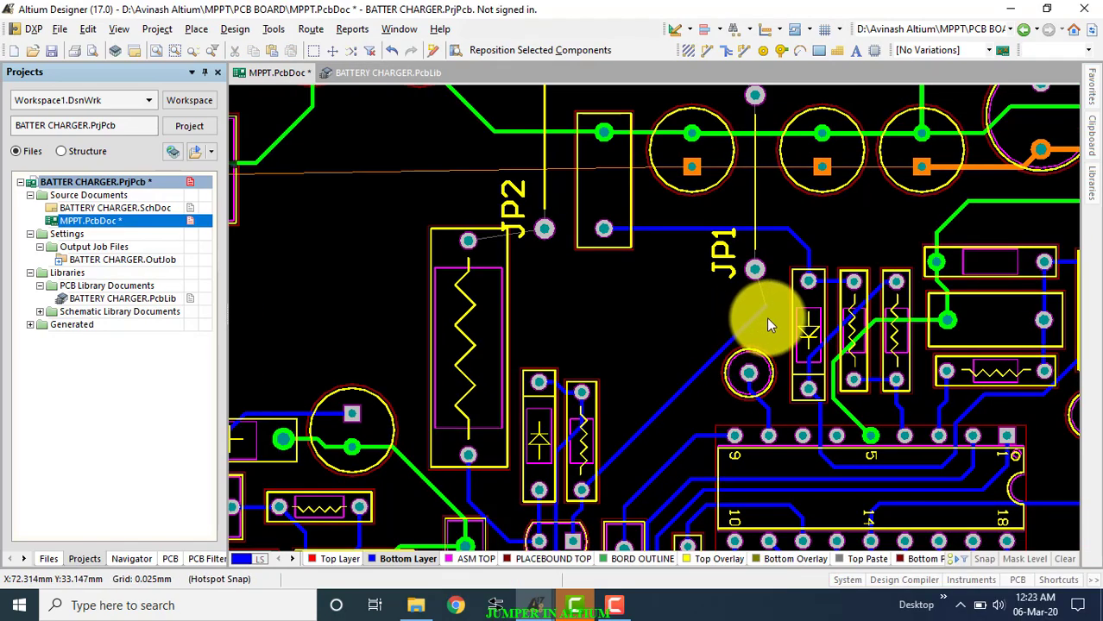
scroll(766, 317, "up", 3)
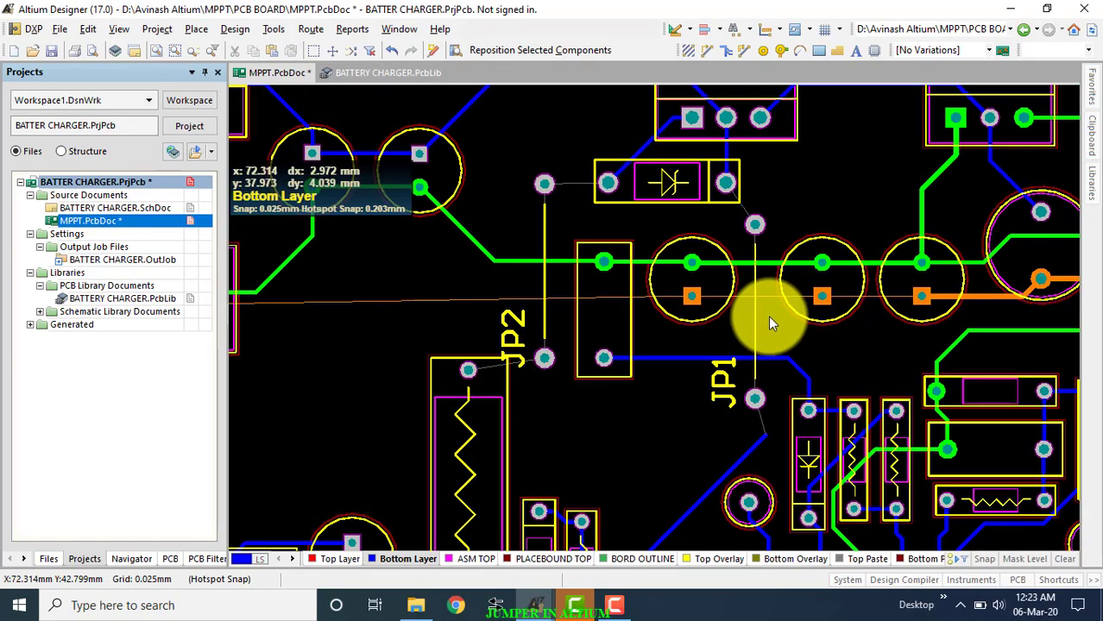
left_click(711, 53)
scroll(746, 187, "up", 1, "ctrl")
scroll(746, 188, "up", 2, "ctrl")
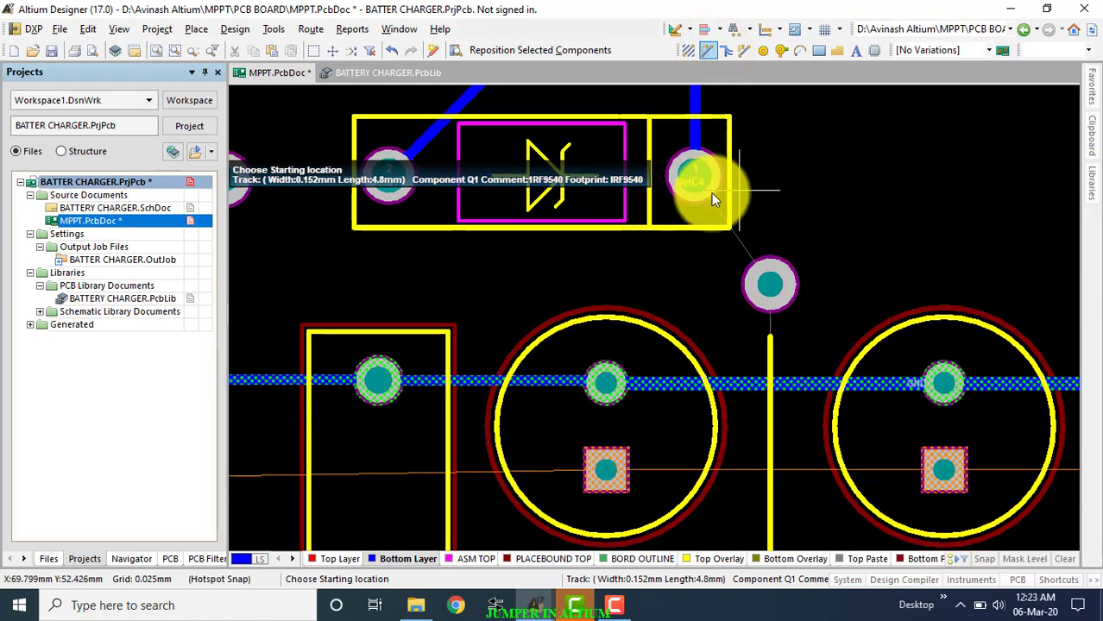
left_click(697, 180)
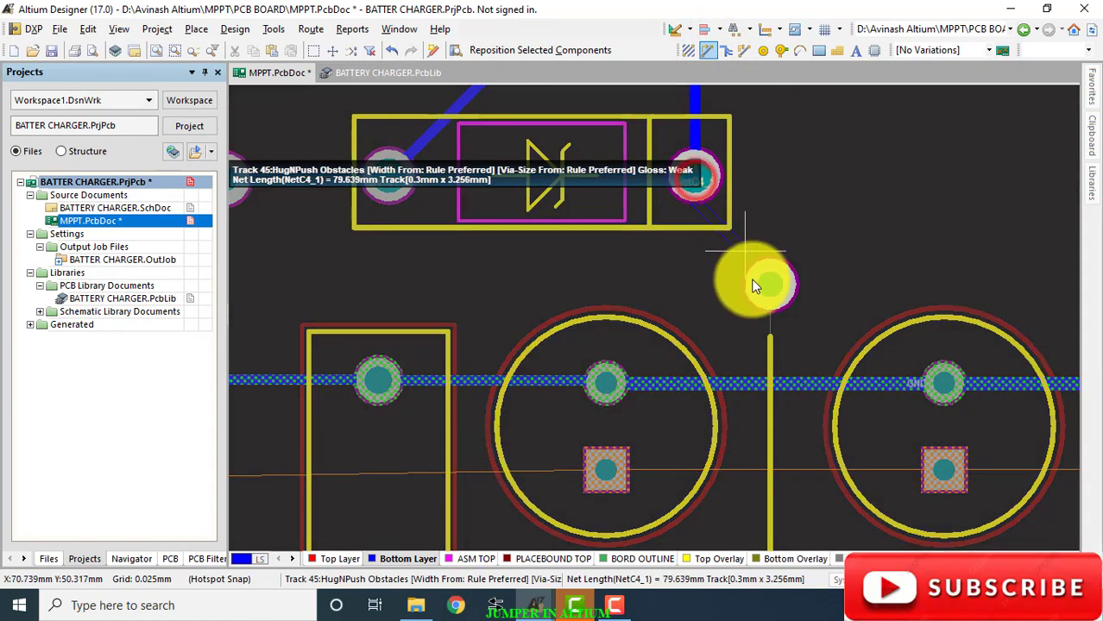
left_click(767, 286)
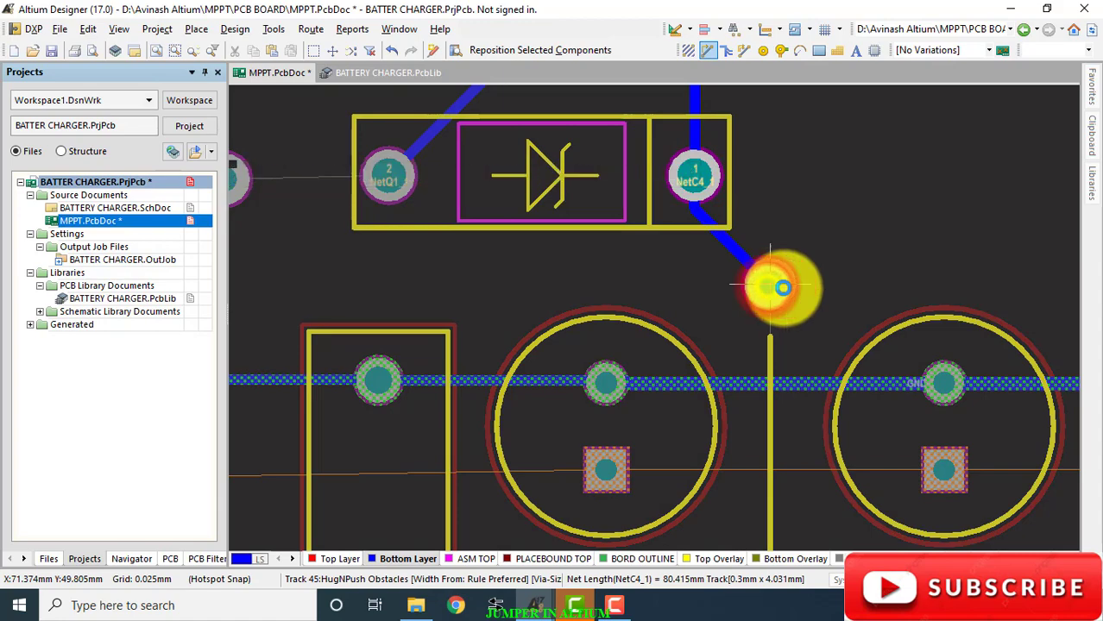
Adjust the NetC4_1 track end near JP1 pad 1, then exit routing.
scroll(843, 248, "down", 2)
scroll(843, 248, "down", 2)
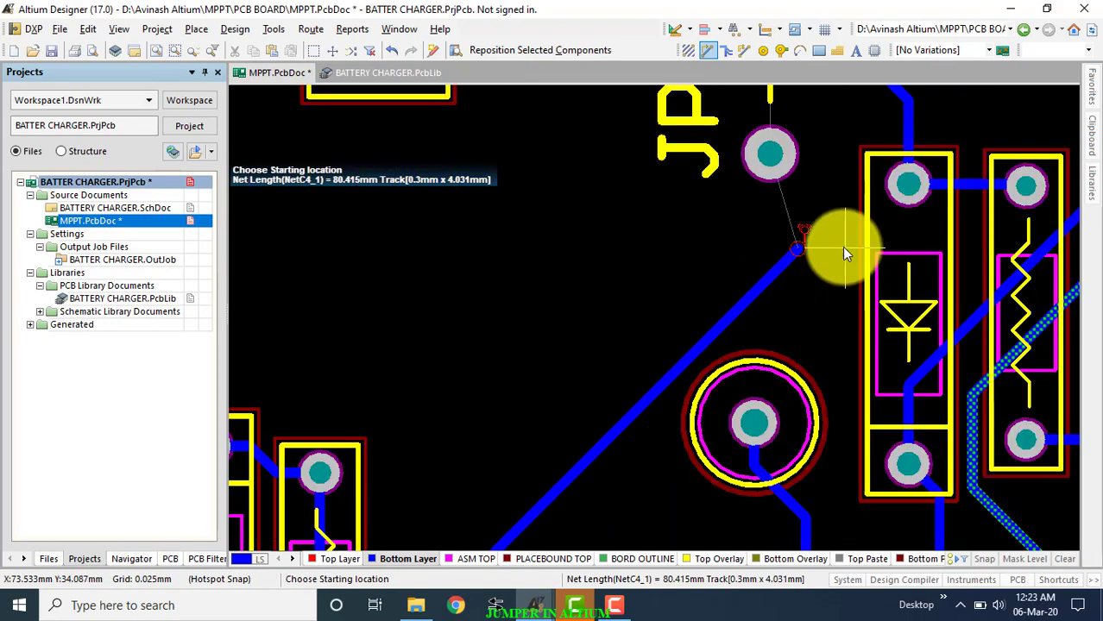
left_click(797, 248)
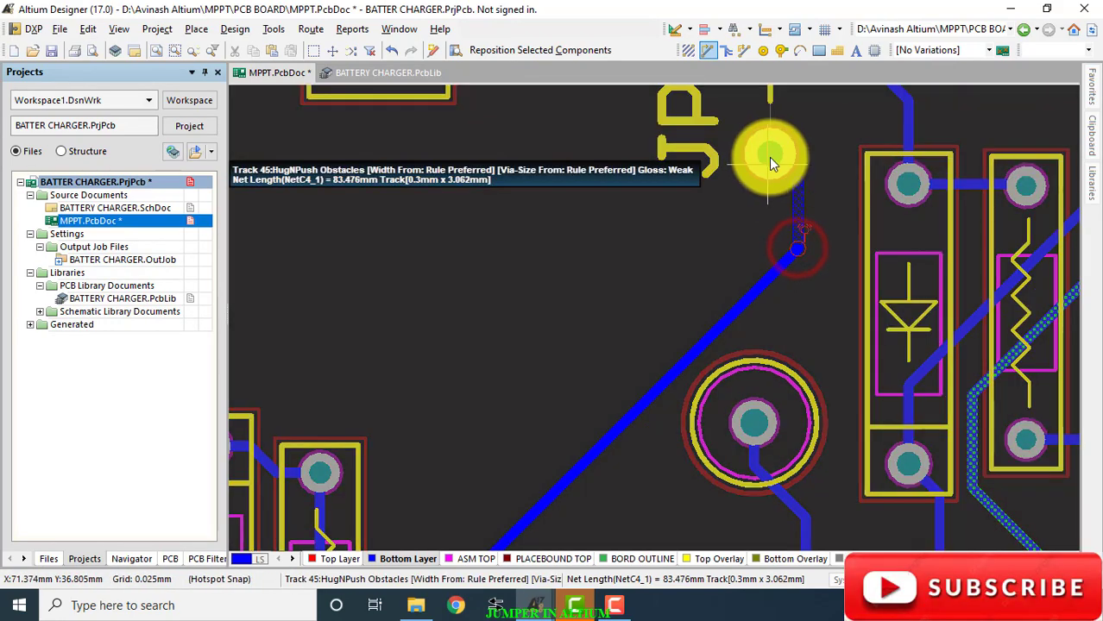
right_click(768, 157)
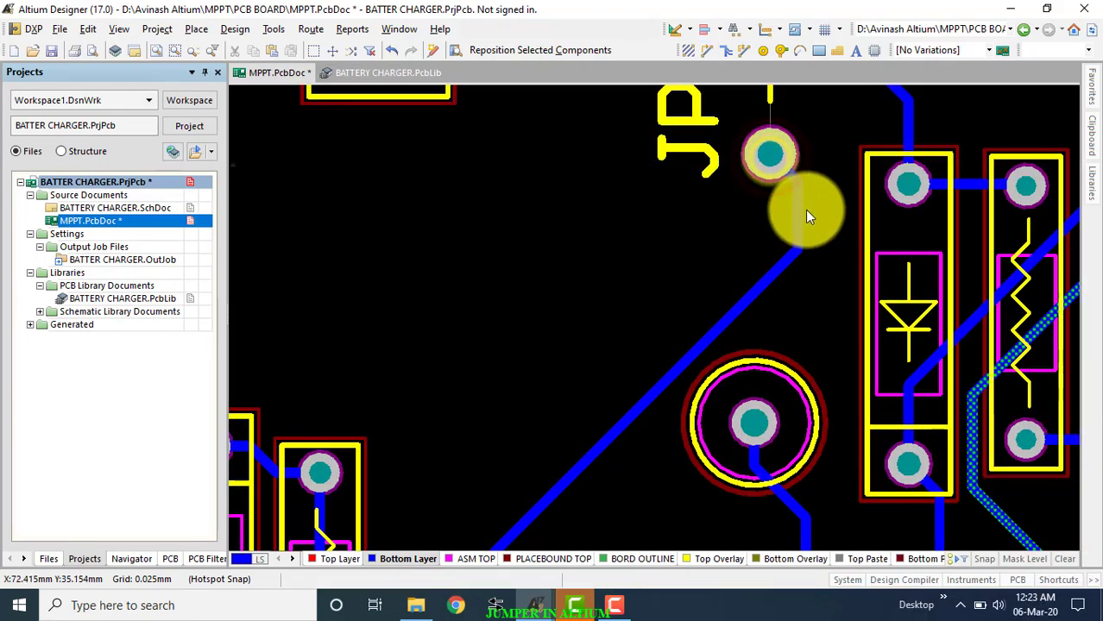
left_click(797, 212)
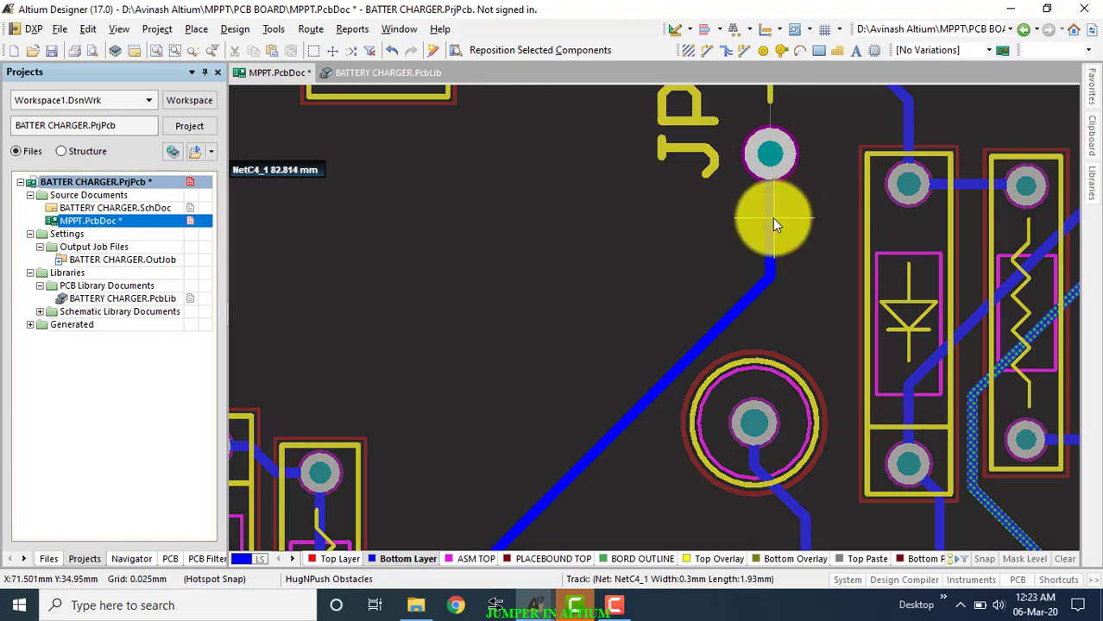
right_click(772, 217)
scroll(793, 217, "down", 1, "ctrl")
scroll(793, 218, "down", 3, "ctrl")
scroll(690, 210, "up", 2, "ctrl")
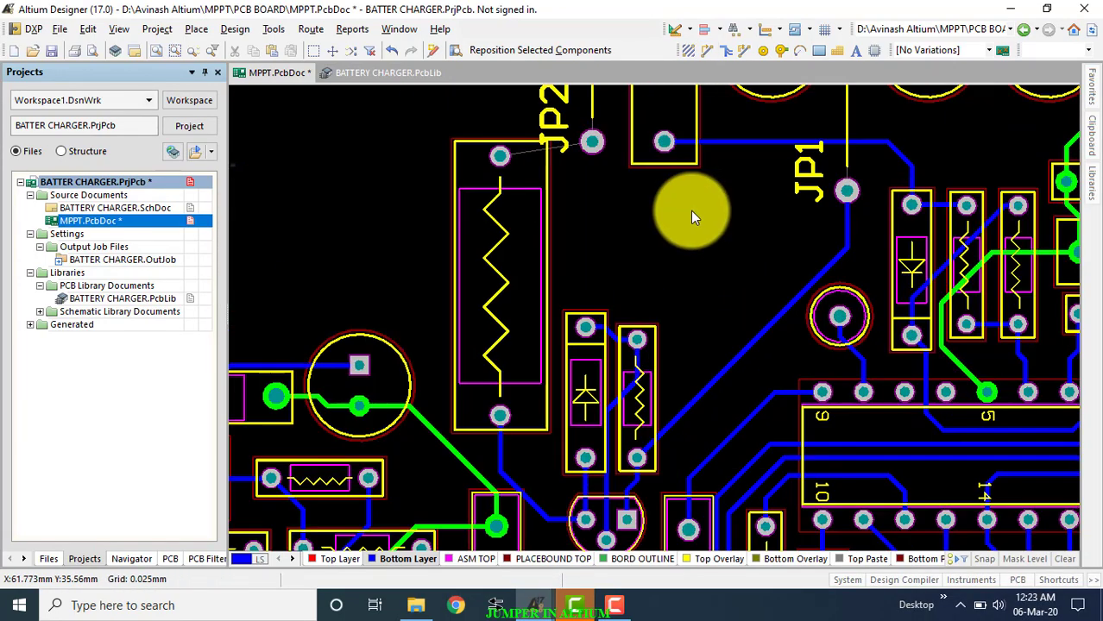
left_click(767, 312)
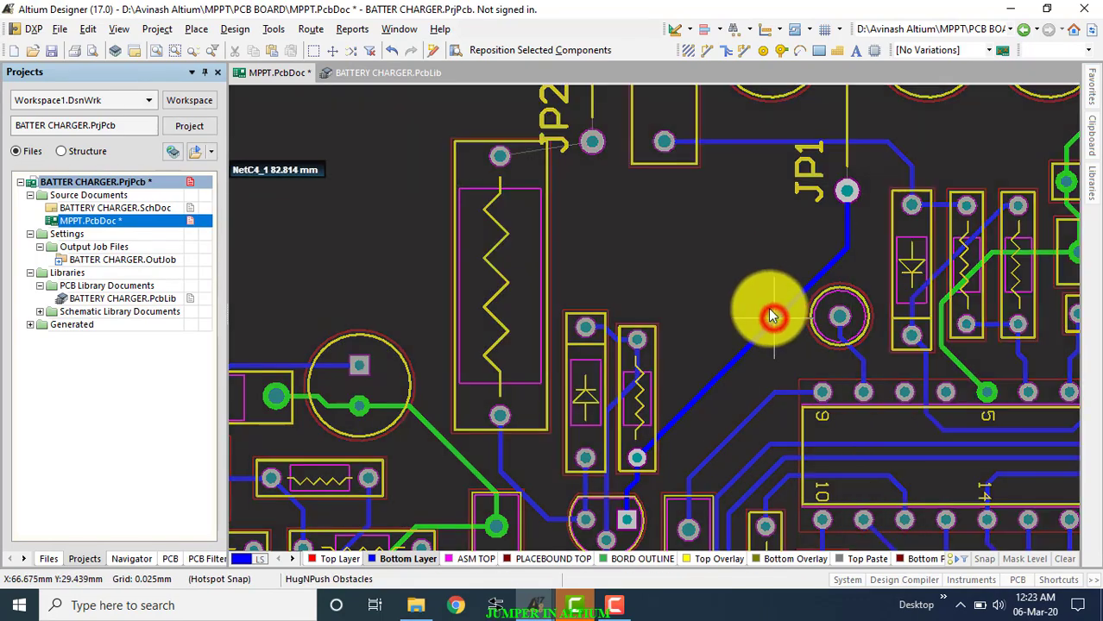
right_click(764, 301)
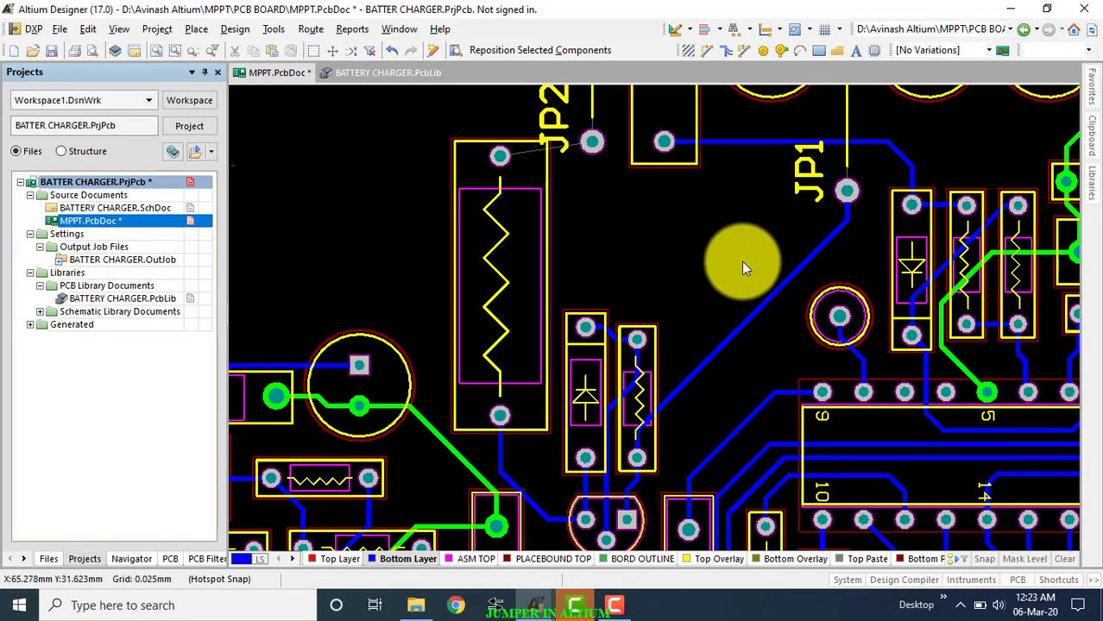
scroll(739, 256, "down", 2, "ctrl")
Route a bottom-layer NetQ1_1 track from JP2's pad to the resistor pad.
scroll(655, 281, "up", 2, "ctrl")
scroll(674, 341, "up", 2, "ctrl")
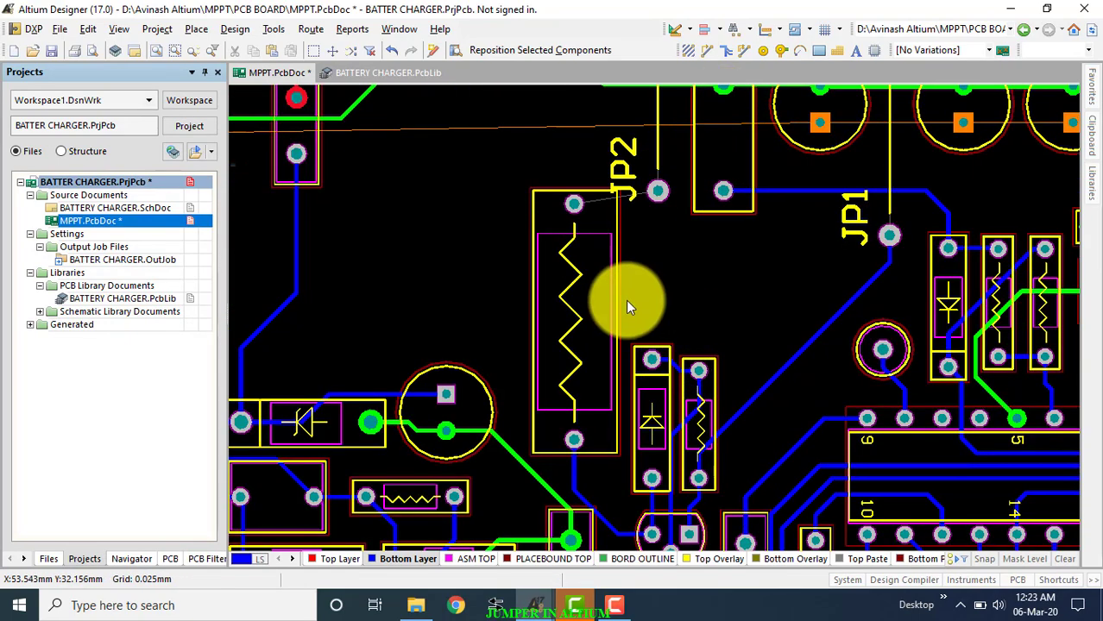
scroll(639, 276, "down", 1)
left_click(706, 50)
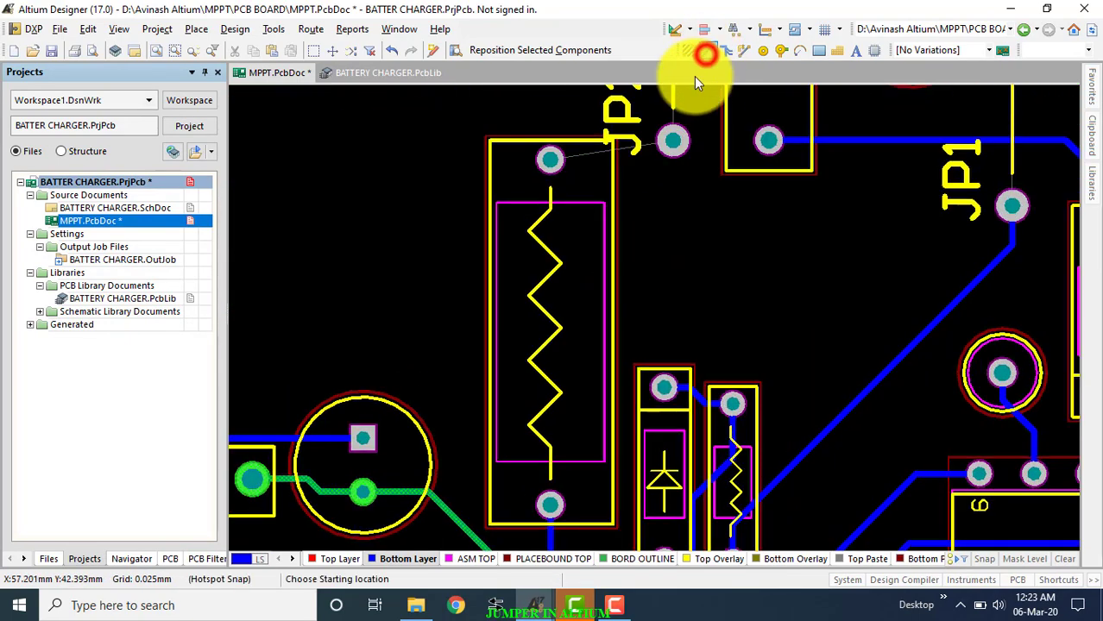
left_click(671, 140)
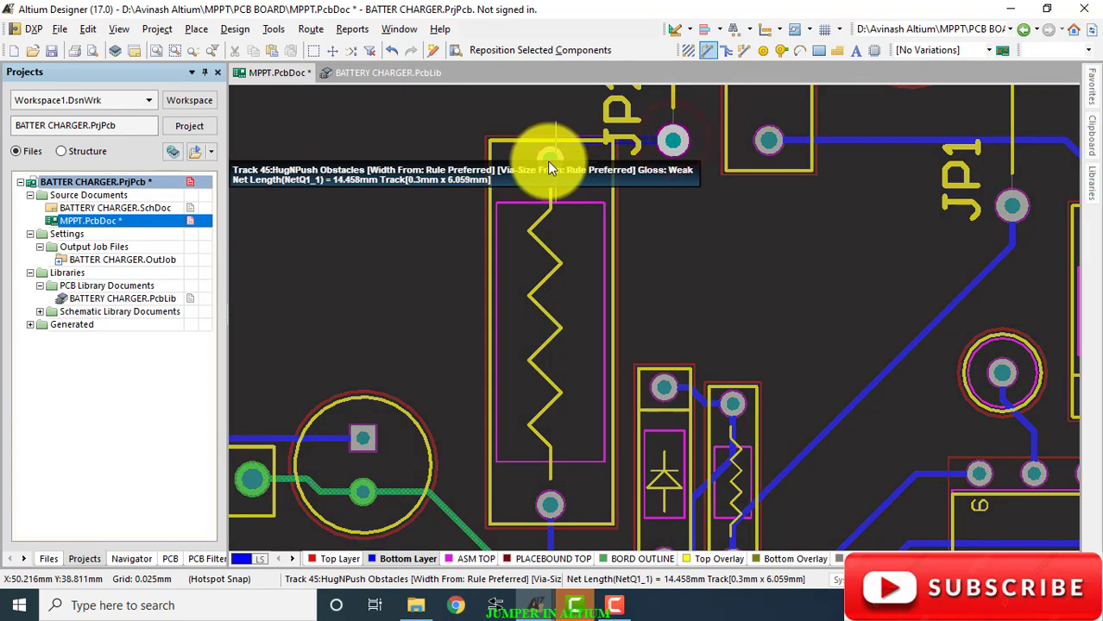
left_click(549, 161)
Route the NetD3_1 track between its two pads and exit routing mode.
scroll(646, 238, "down", 5)
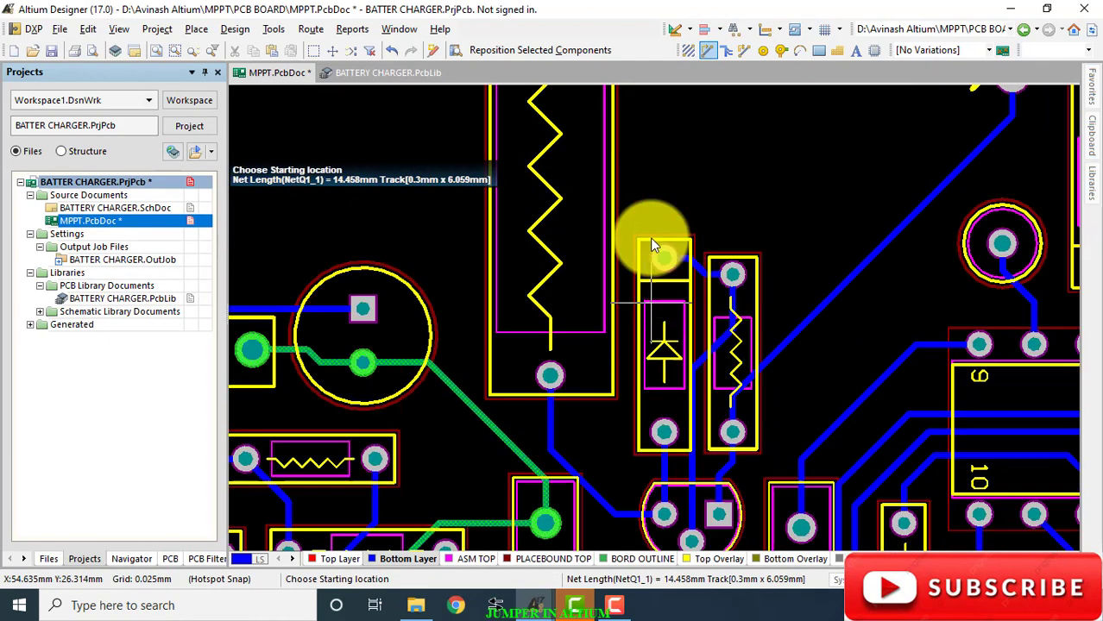
scroll(650, 238, "up", 2)
scroll(650, 237, "up", 3)
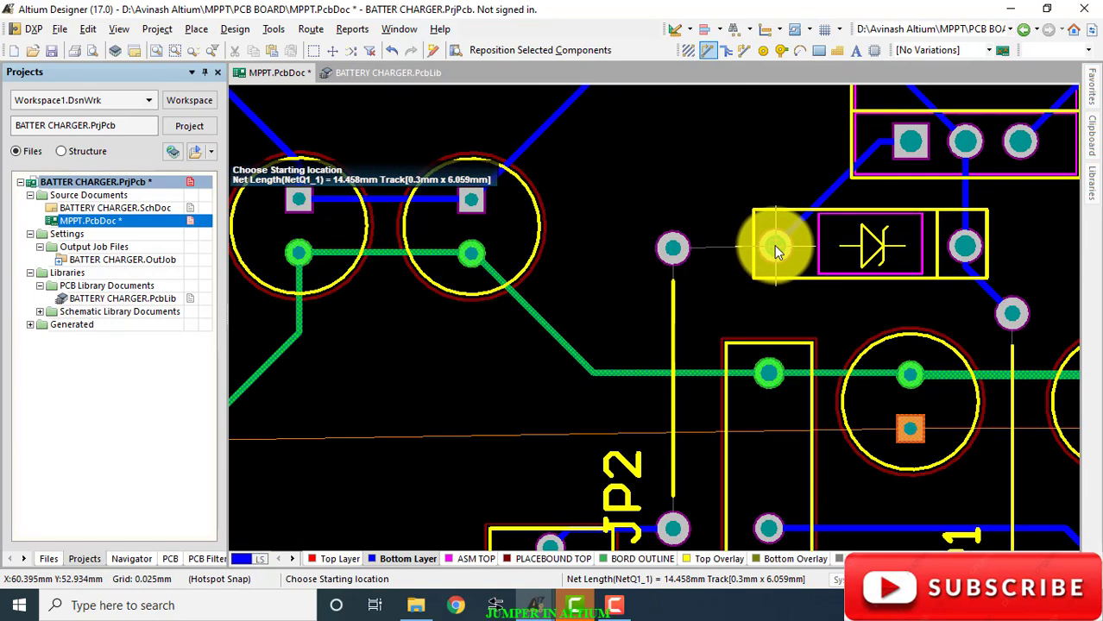
left_click(775, 247)
left_click(673, 248)
scroll(686, 236, "down", 3, "ctrl")
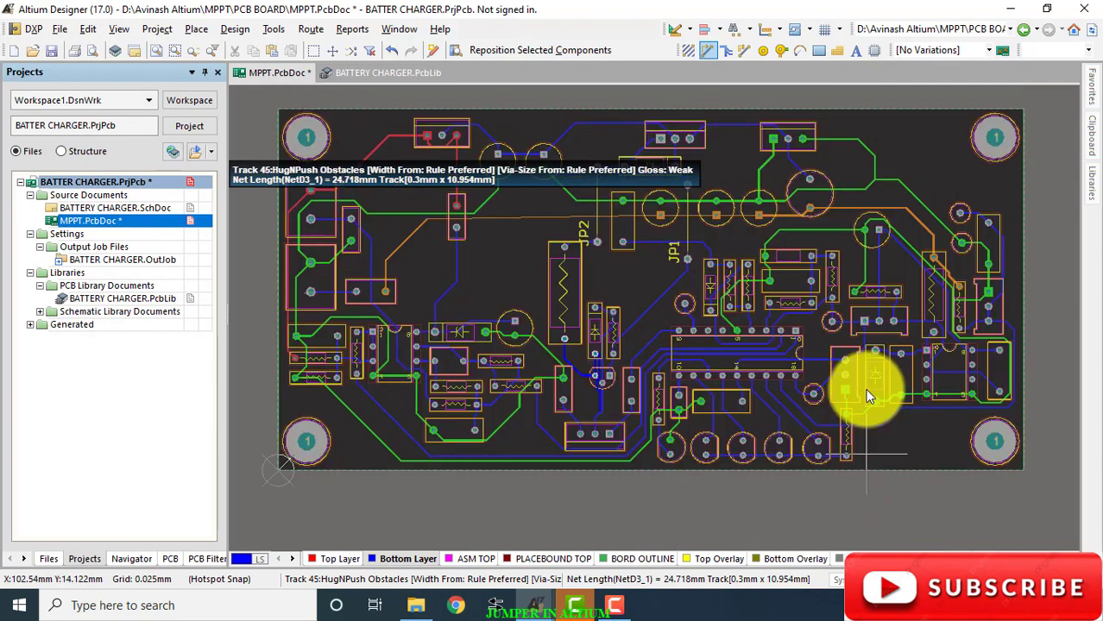
scroll(865, 389, "up", 2)
right_click(842, 372)
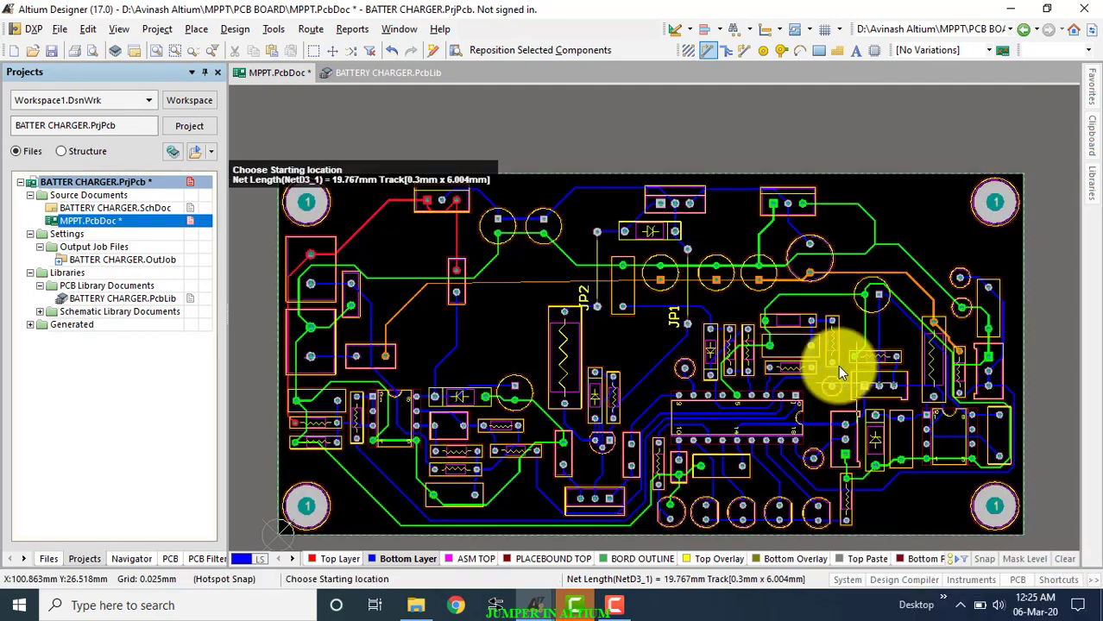